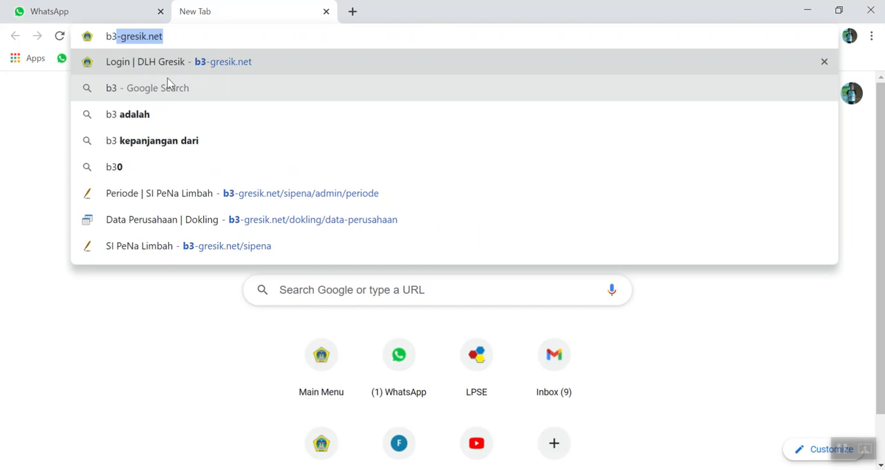
- Go to b3-gresik.net and open the Buat Akun Baru form for registering a new account
text(-gres)
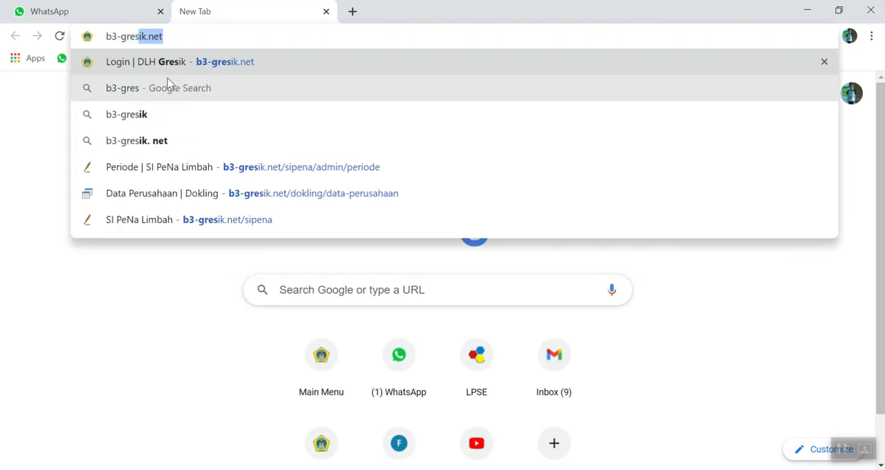
key(Return)
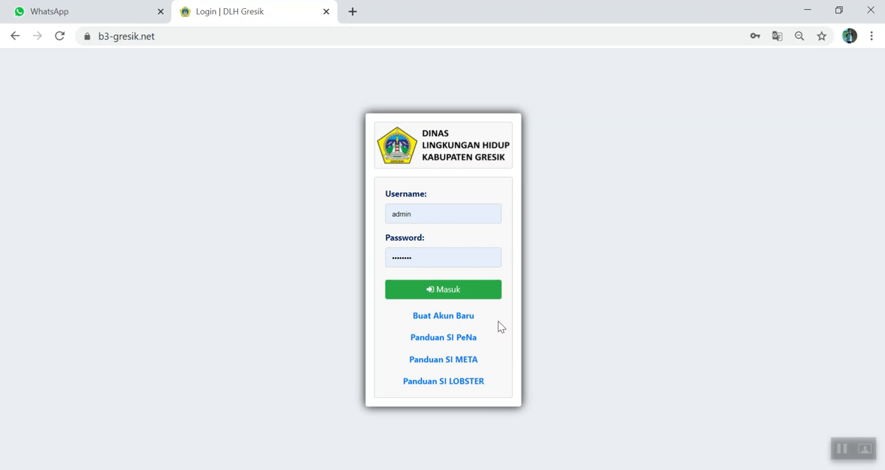
click(460, 320)
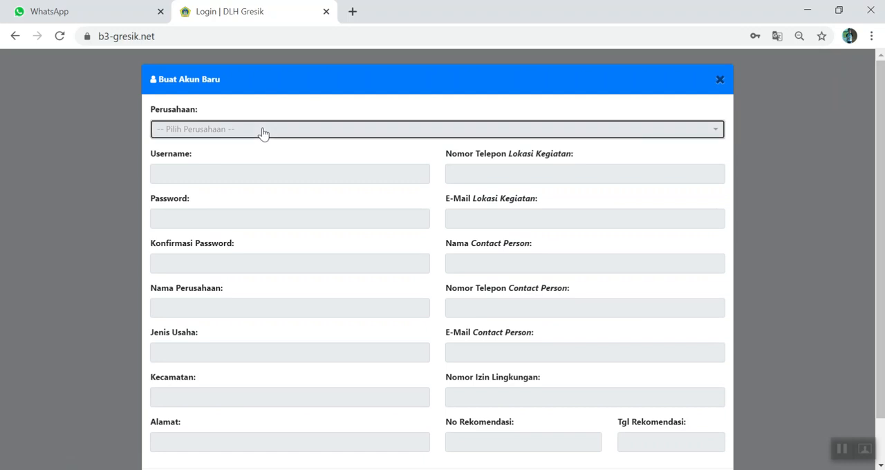
- Find and select TEST as the company (Perusahaan) for the new account
click(262, 132)
text(test)
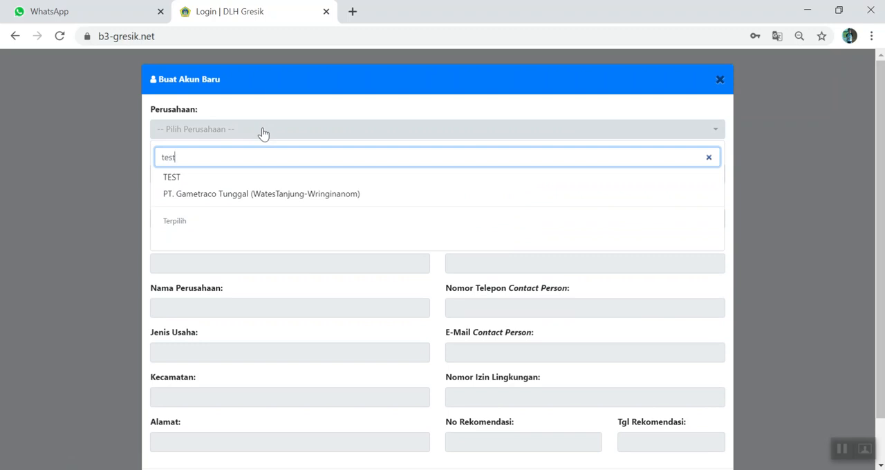
click(173, 178)
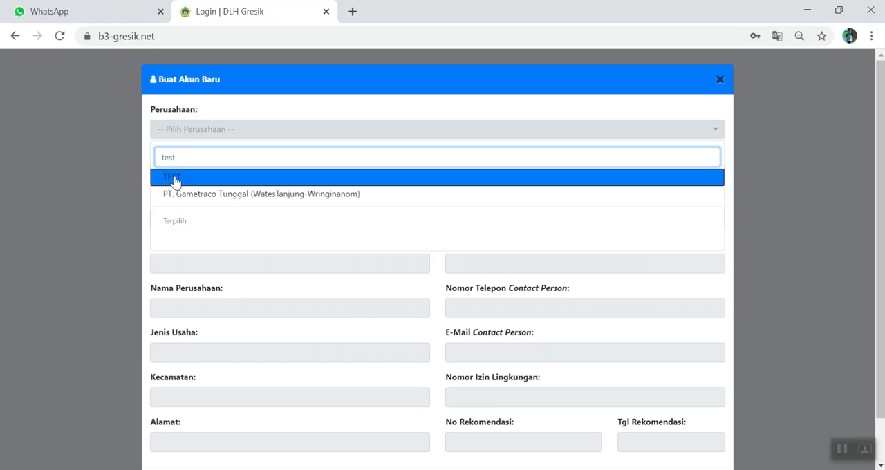
- Enter the username test and fill in the account password and its confirmation
click(222, 176)
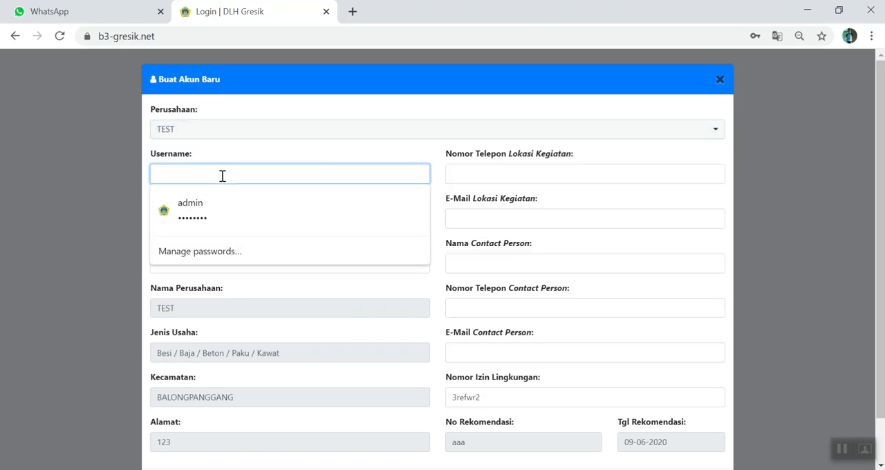
text(test)
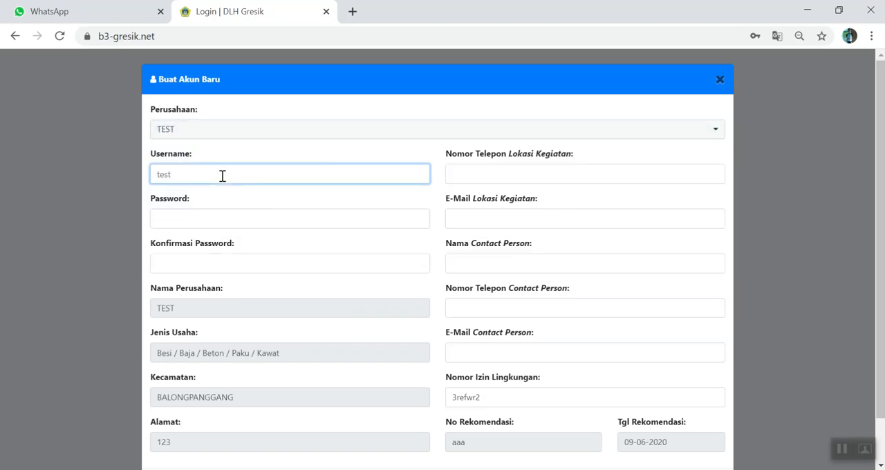
click(199, 222)
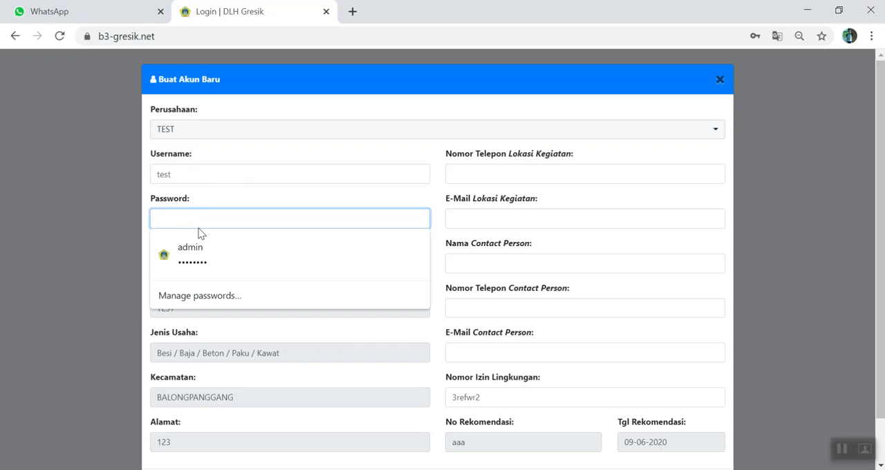
text(test)
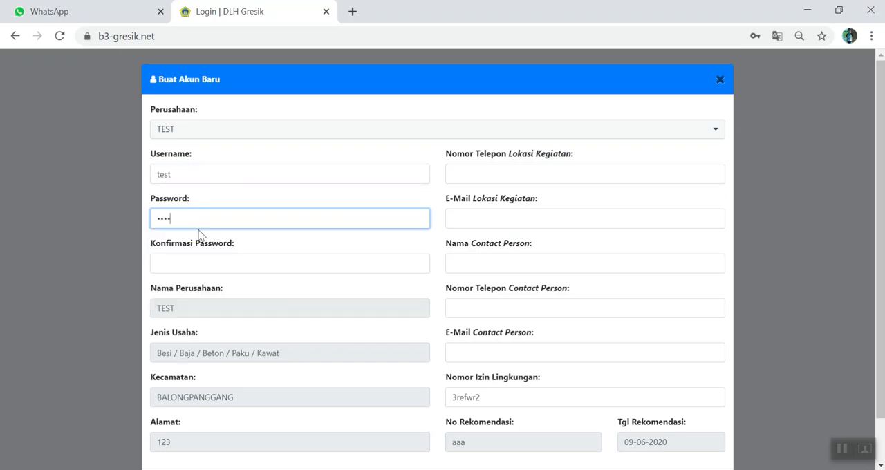
click(200, 263)
text(tes)
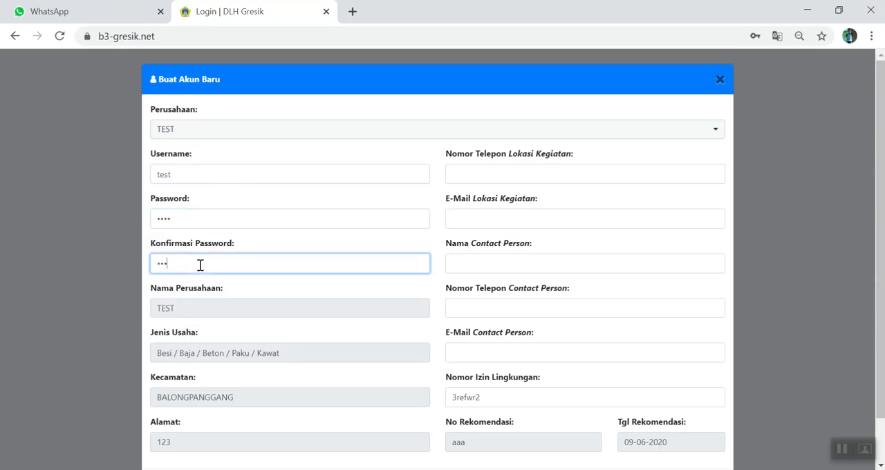
text(t)
- Fill in the phone number and e-mail address of the activity location (Lokasi Kegiatan)
click(488, 176)
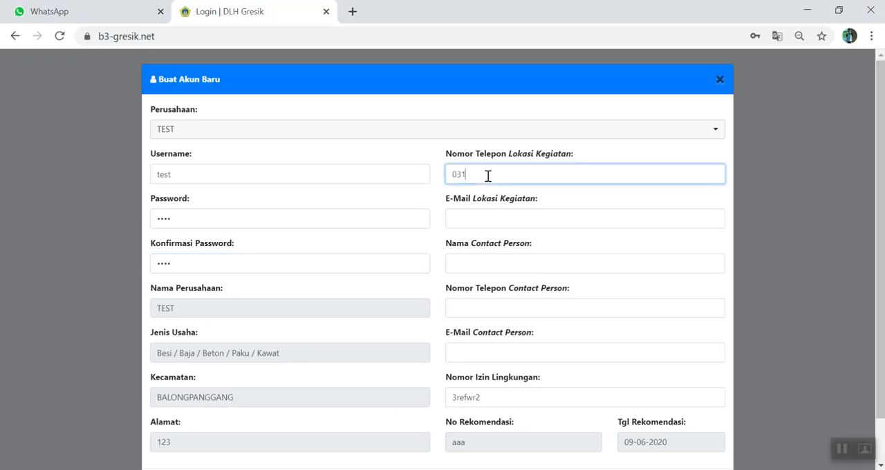
click(478, 220)
text(test)
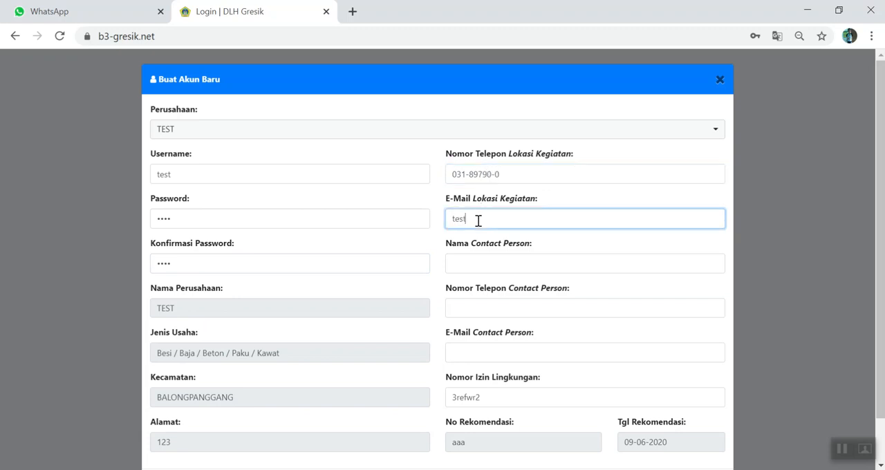
text(@gmail.com)
- Fill in the contact person's name and phone number in the new account form
click(471, 270)
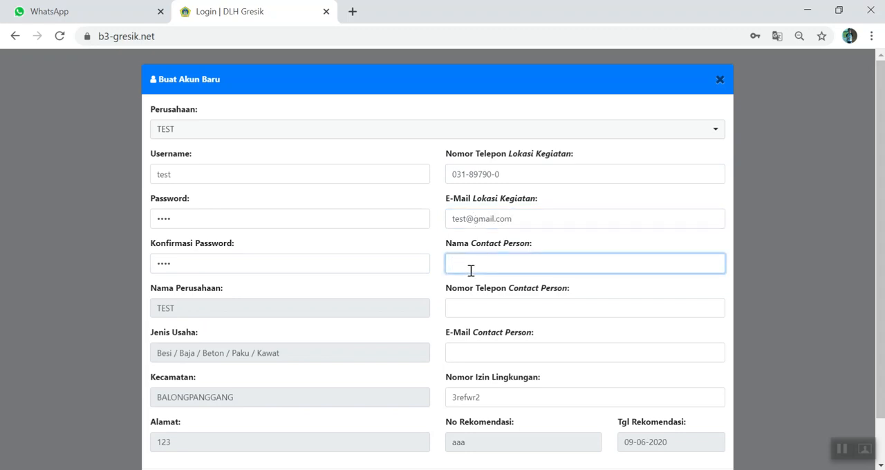
text(A-tess)
click(460, 304)
text(0858900u)
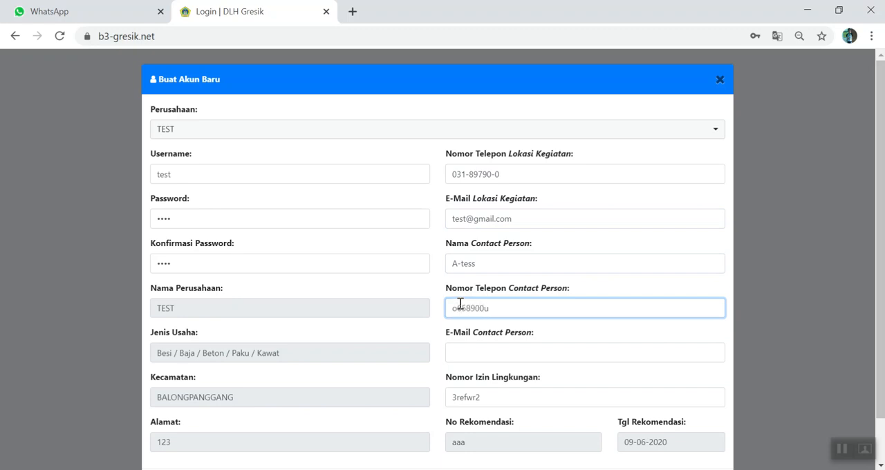
key(BackSpace)
text(98)
- Fill in the contact person's e-mail address in the new account form
click(471, 351)
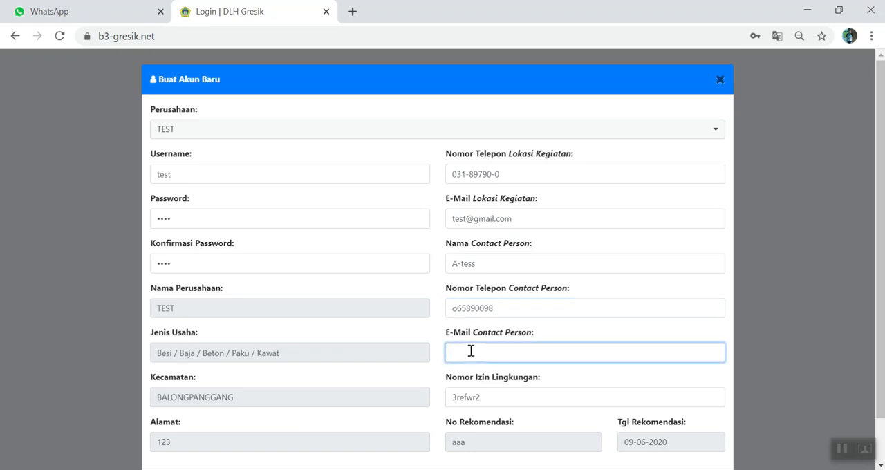
text(Test)
text(@)
text(@)
text(g)
text(mail.c)
text(om)
key(BackSpace)
key(BackSpace)
text(5)
- Save the new account and dismiss the password warning and the confirmation message
scroll(546, 325, down, 2)
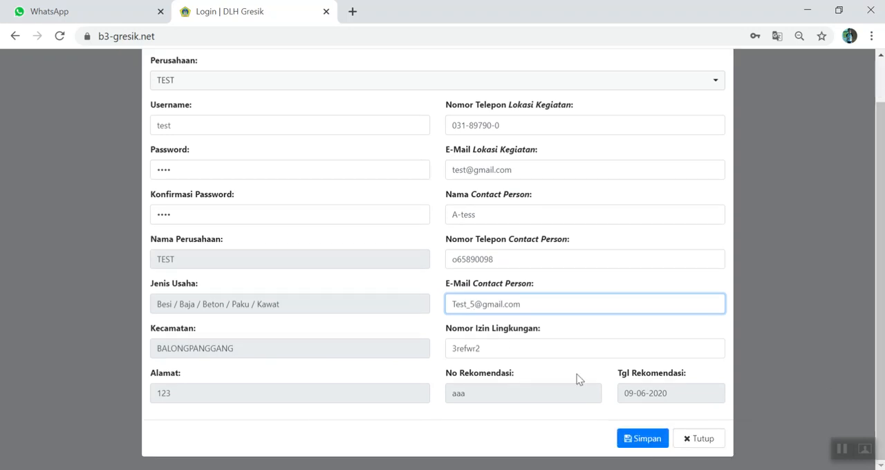
click(648, 440)
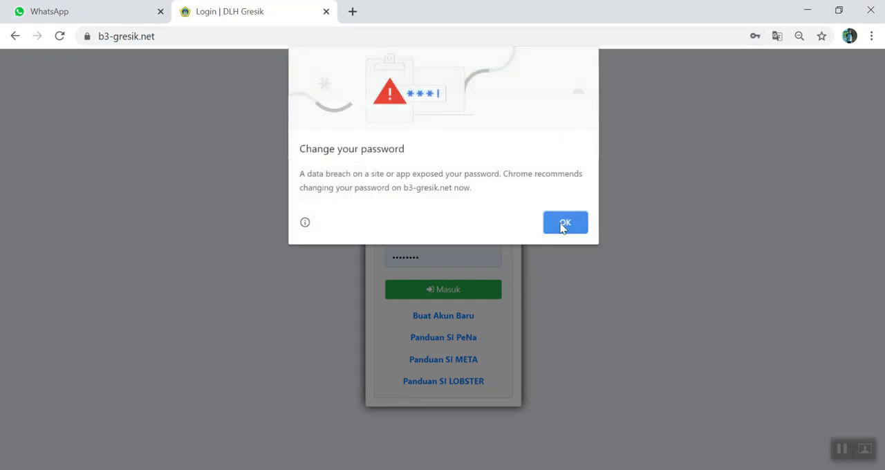
click(564, 223)
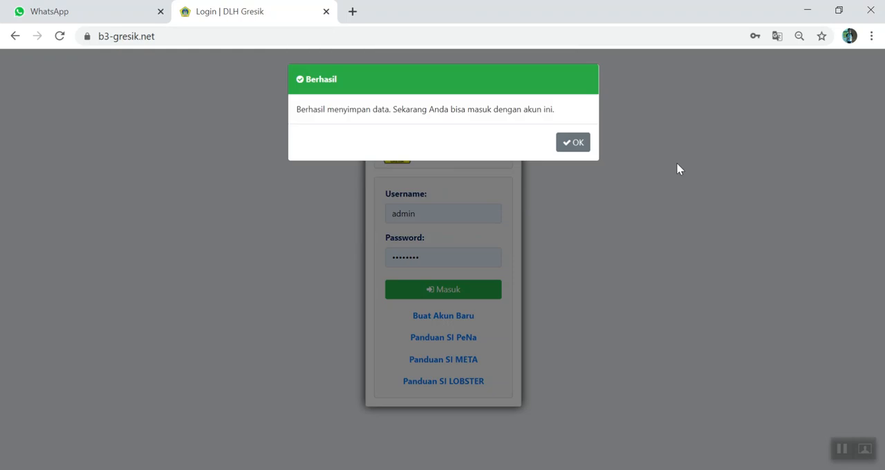
click(574, 143)
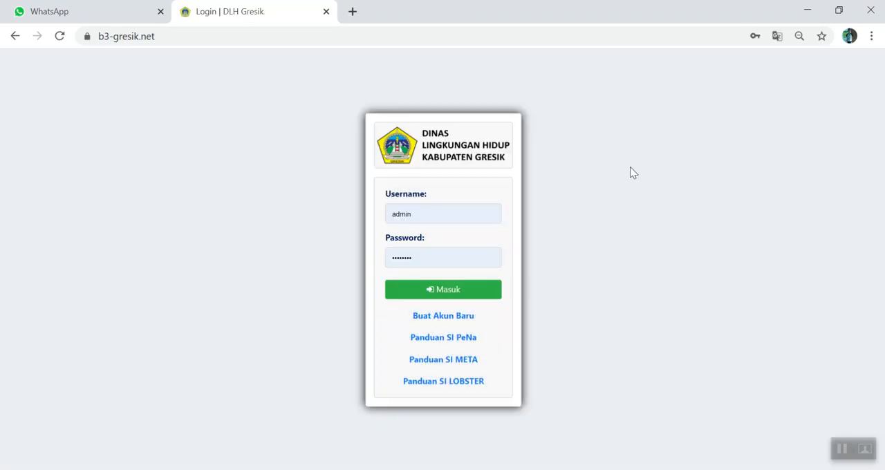
- Log in with the username test and the account password, and dismiss the browser's password warning
click(447, 212)
key(ctrl+a)
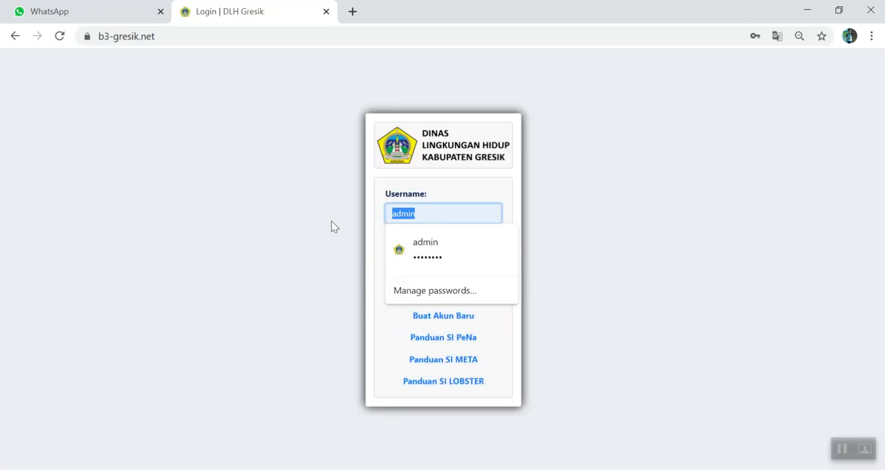
text(test)
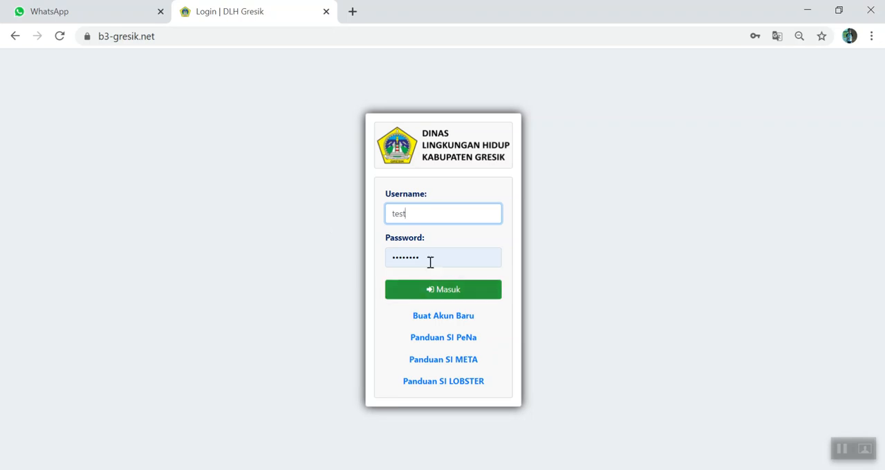
click(391, 264)
key(ctrl+a)
text(test)
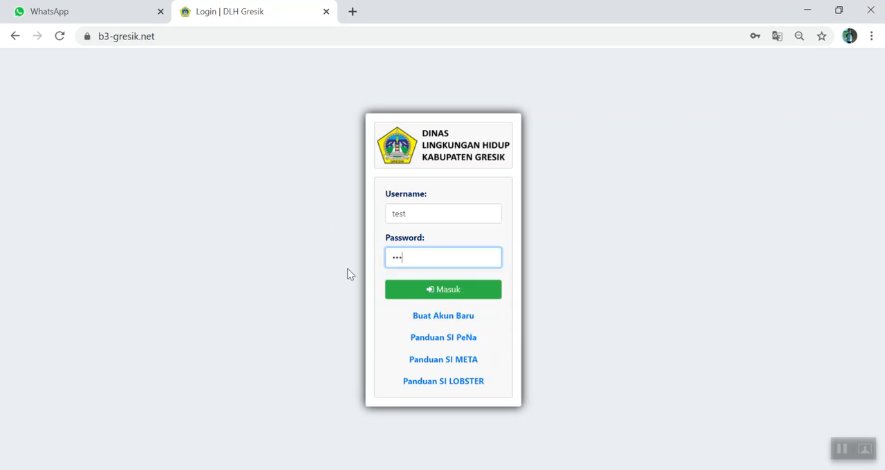
click(425, 295)
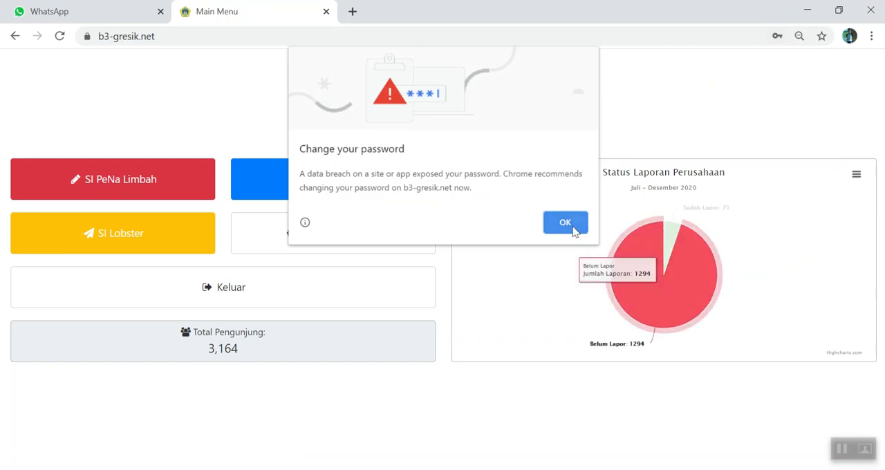
click(573, 229)
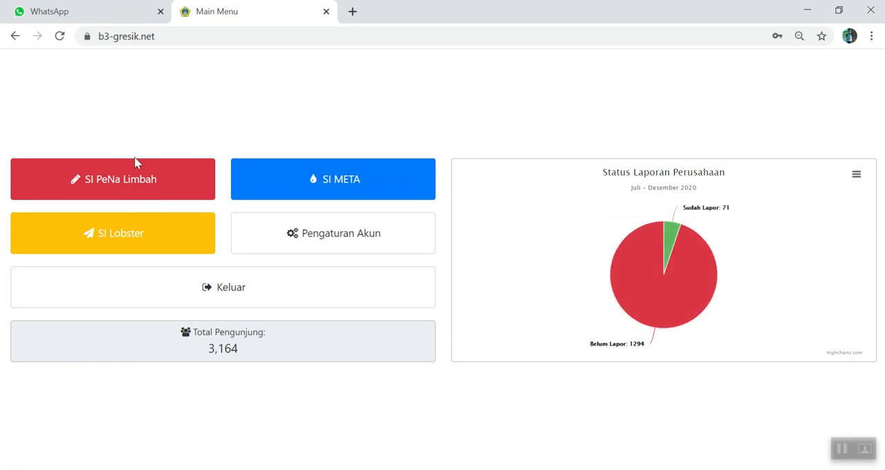
- Open SI PeNa Limbah from the main menu and save its account form with the prefilled company data
click(106, 186)
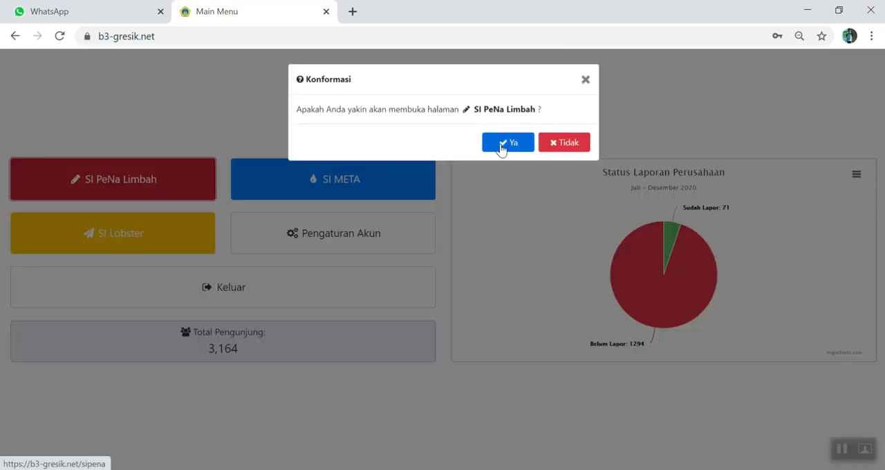
click(504, 149)
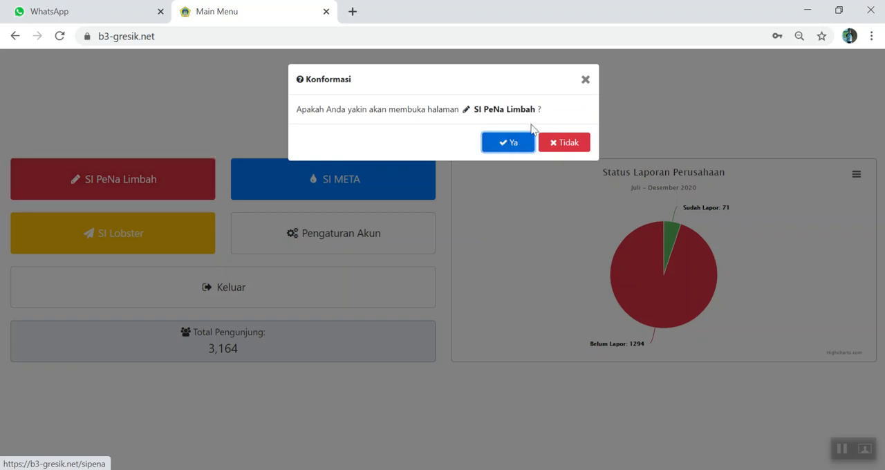
click(511, 149)
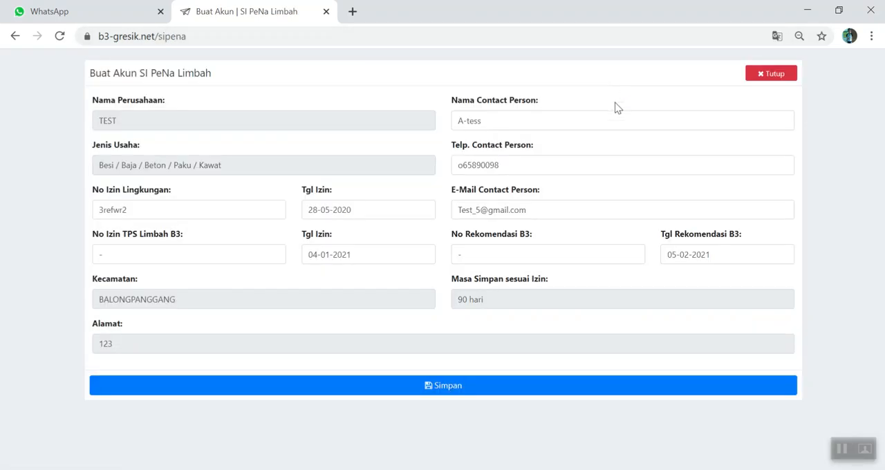
click(455, 389)
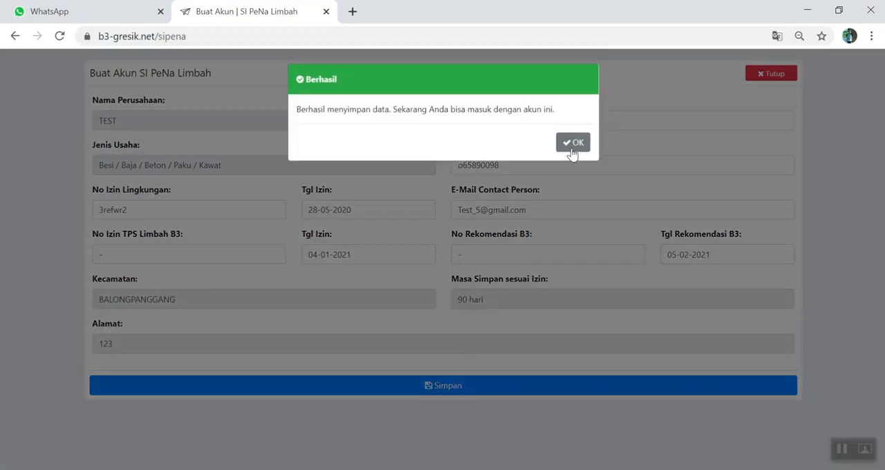
click(572, 145)
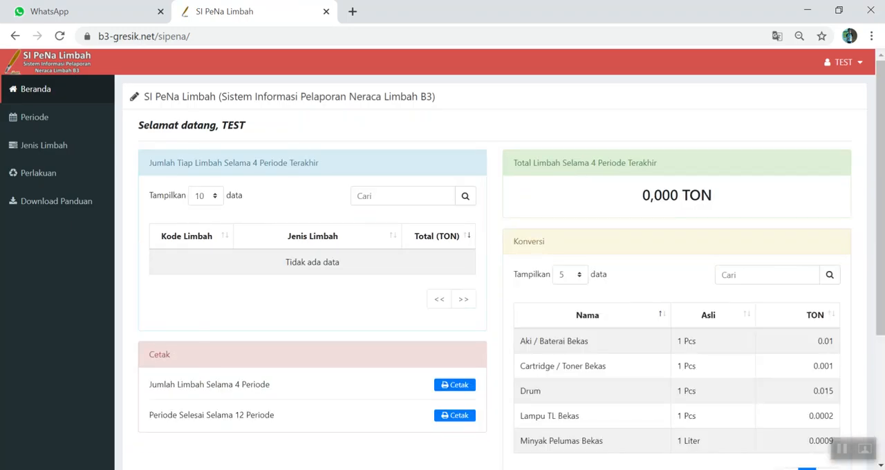
- Examine the SI PeNa Limbah home page, including the waste totals, print options, conversion table and Status Laporan Limbah section
scroll(339, 201, down, 2)
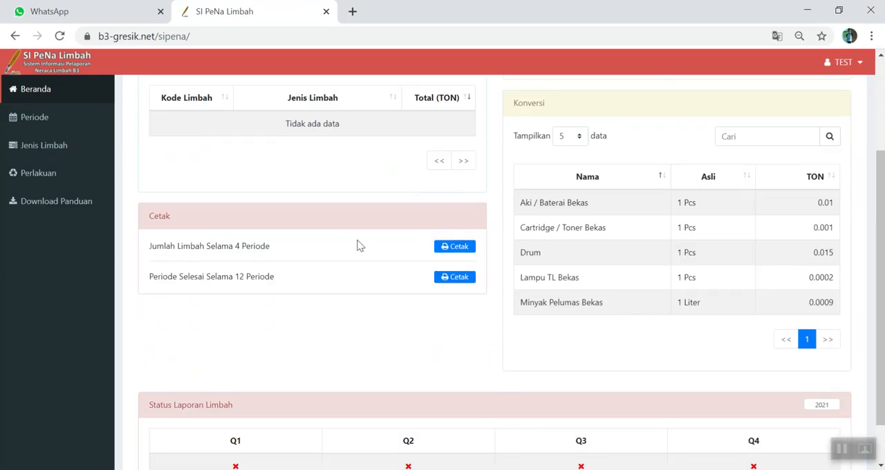
scroll(410, 298, down, 1)
scroll(425, 272, up, 1)
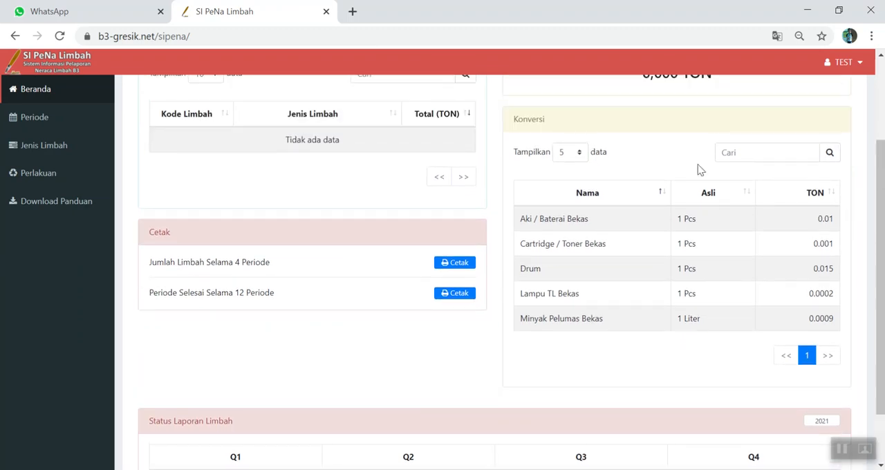
scroll(251, 232, up, 2)
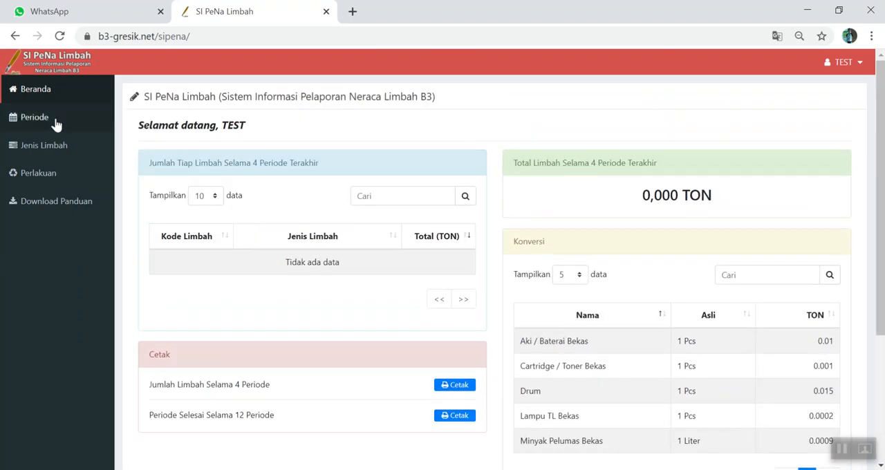
scroll(627, 239, down, 2)
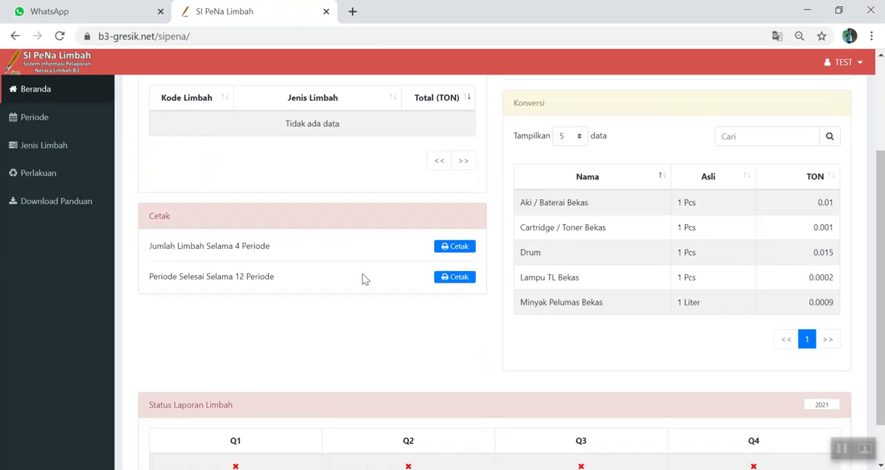
scroll(313, 245, up, 2)
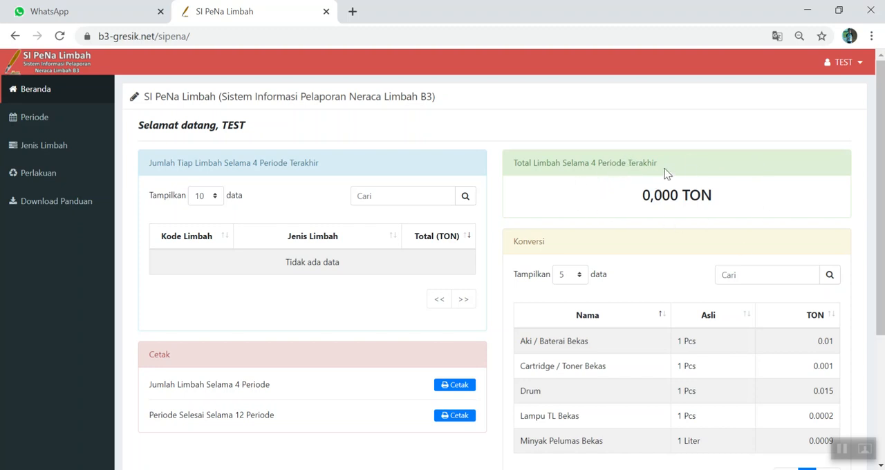
scroll(648, 178, down, 1)
scroll(650, 178, down, 1)
scroll(655, 156, up, 1)
scroll(654, 181, down, 2)
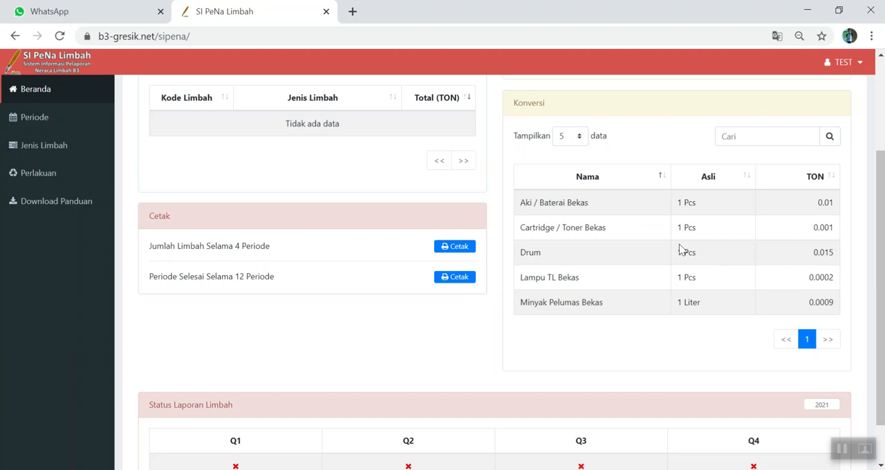
scroll(618, 282, up, 2)
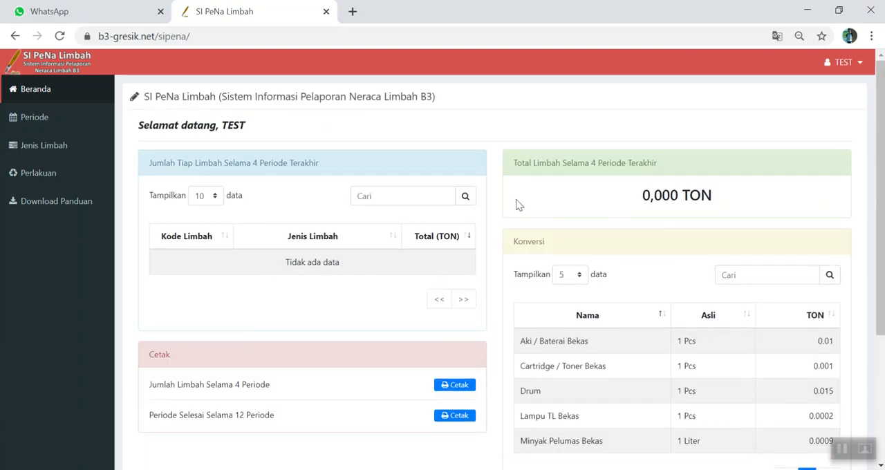
scroll(519, 204, down, 1)
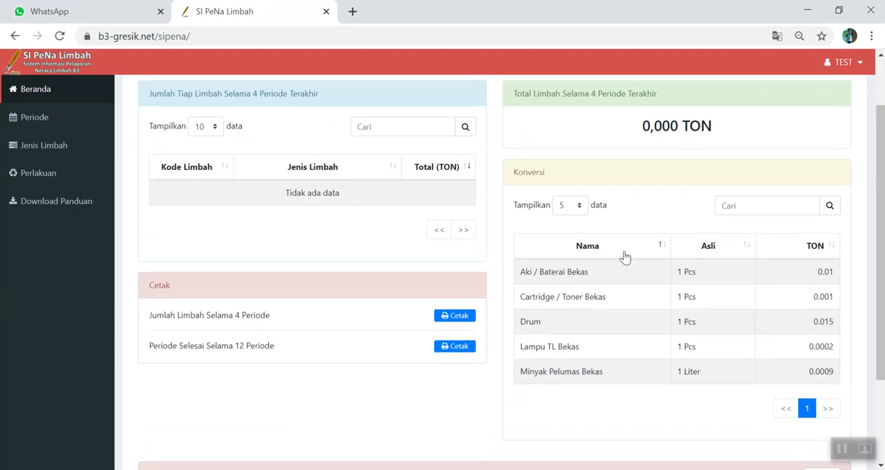
scroll(300, 273, up, 1)
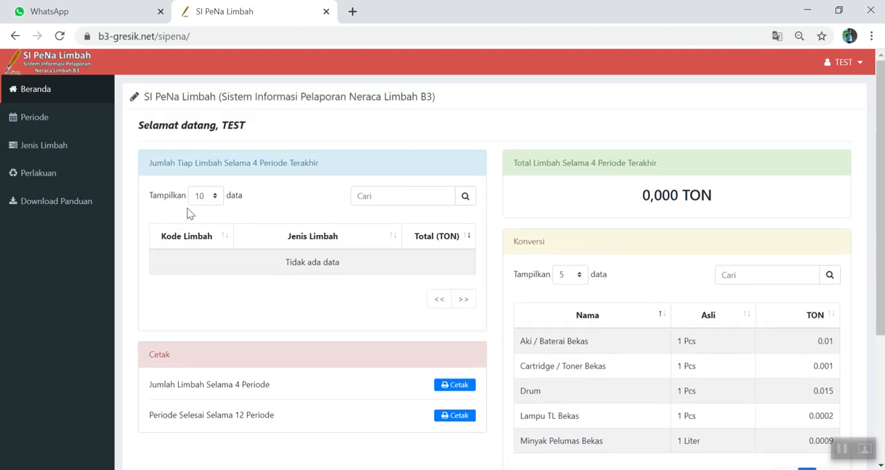
- Add a Q1 2021 reporting period in Periode, save it, and dismiss the success message
click(43, 114)
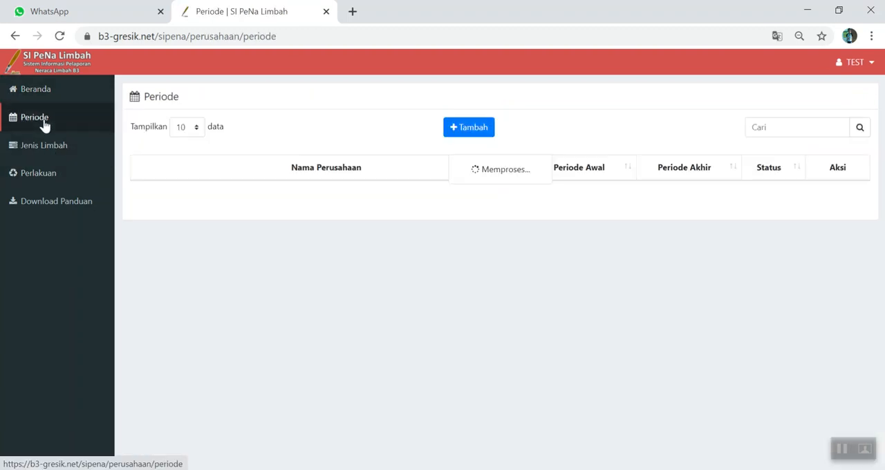
click(487, 131)
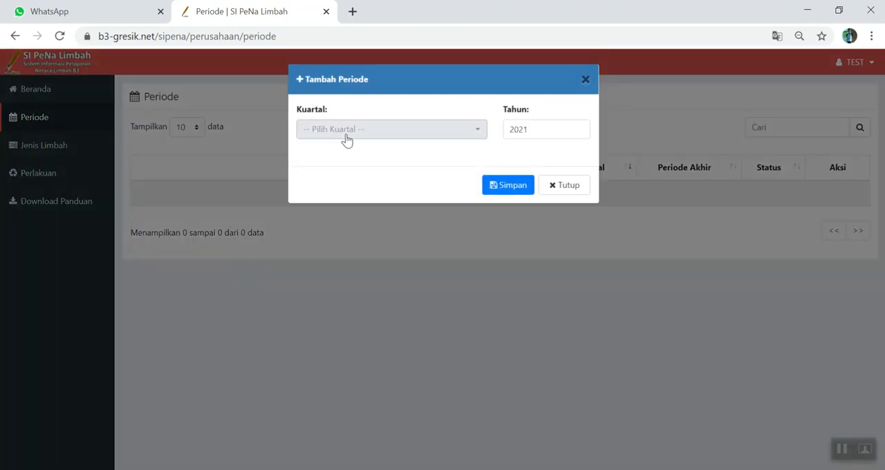
click(346, 136)
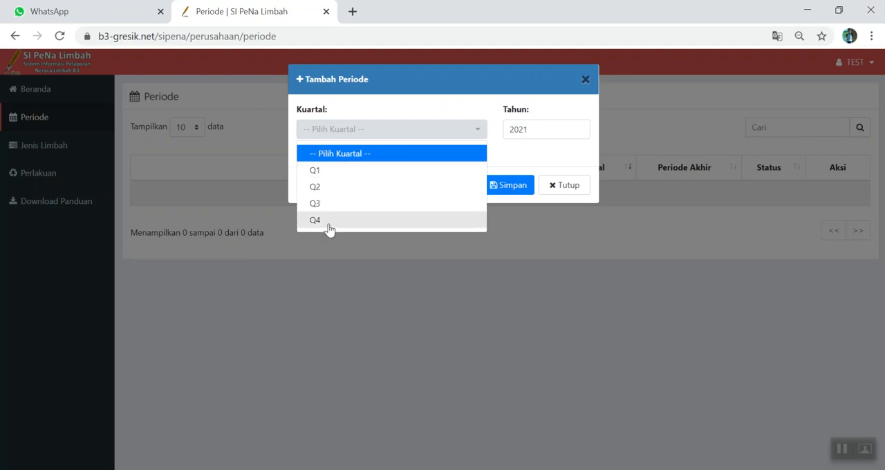
click(328, 173)
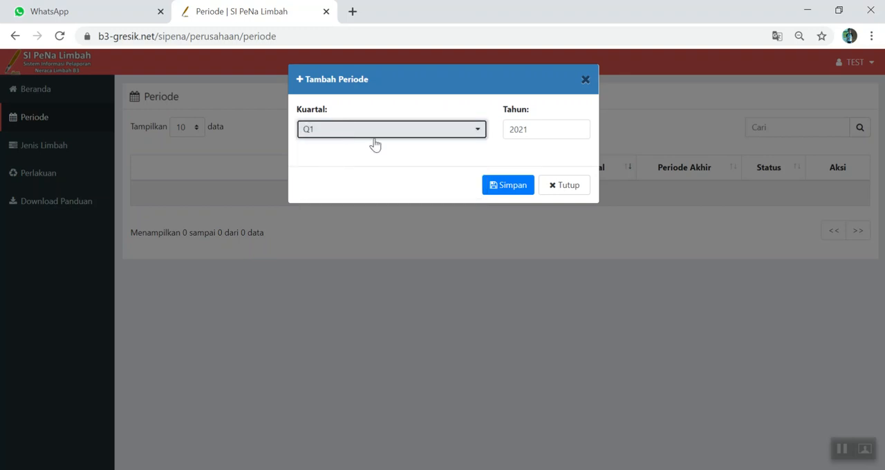
click(506, 188)
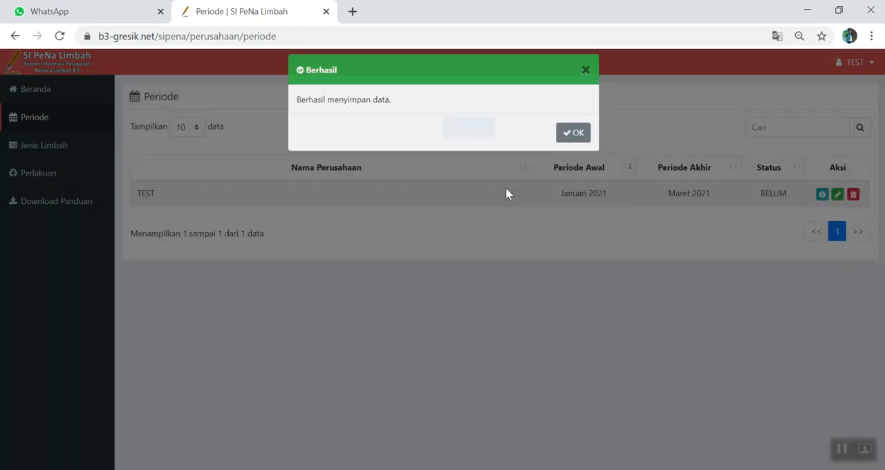
click(563, 145)
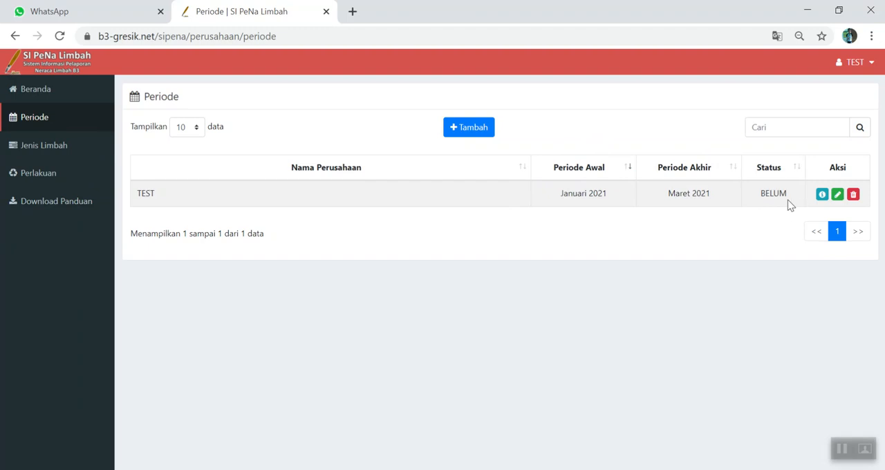
- Open the Jenis Limbah waste list for the reporting period Januari - Maret 2021
click(27, 155)
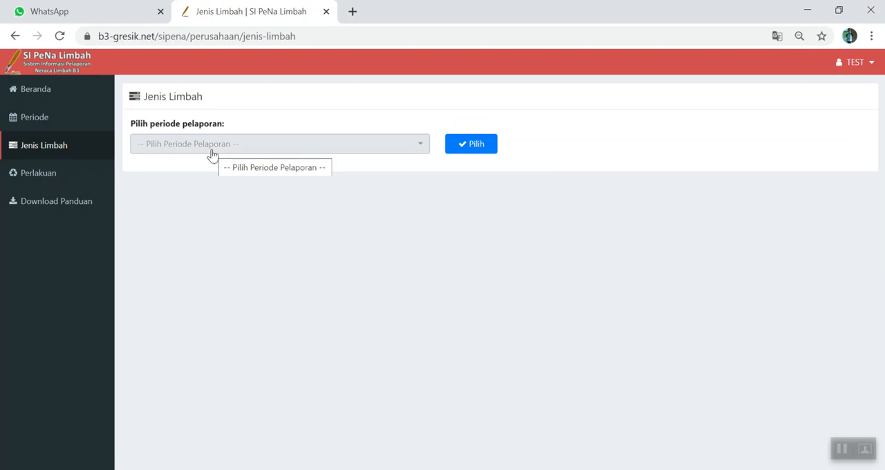
click(213, 153)
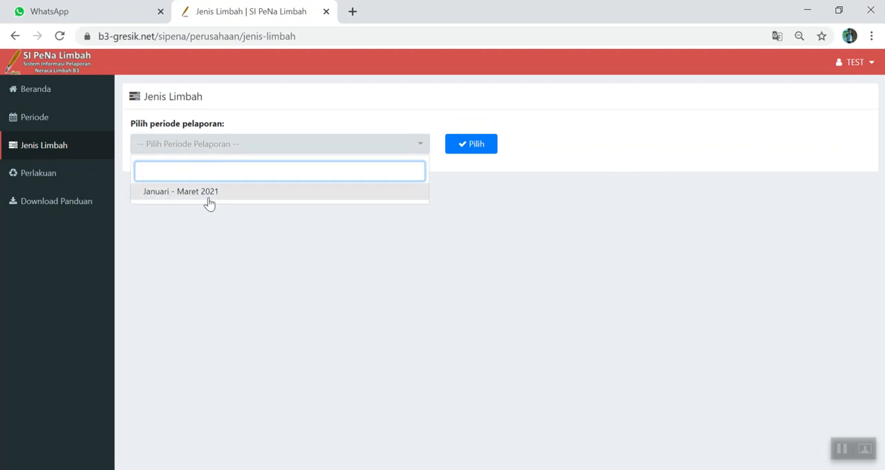
click(209, 202)
click(461, 147)
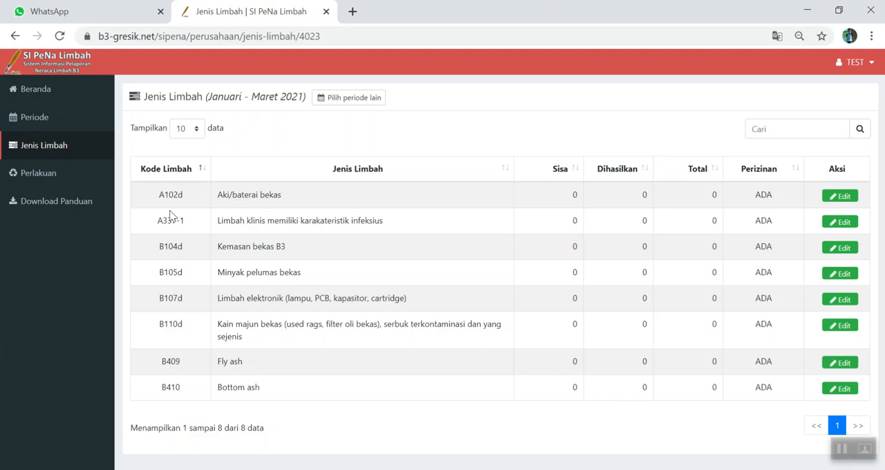
- Set the generated amount (Dihasilkan) of B104d Kemasan bekas B3 to 0.2 TON, save, and dismiss the success message
click(850, 256)
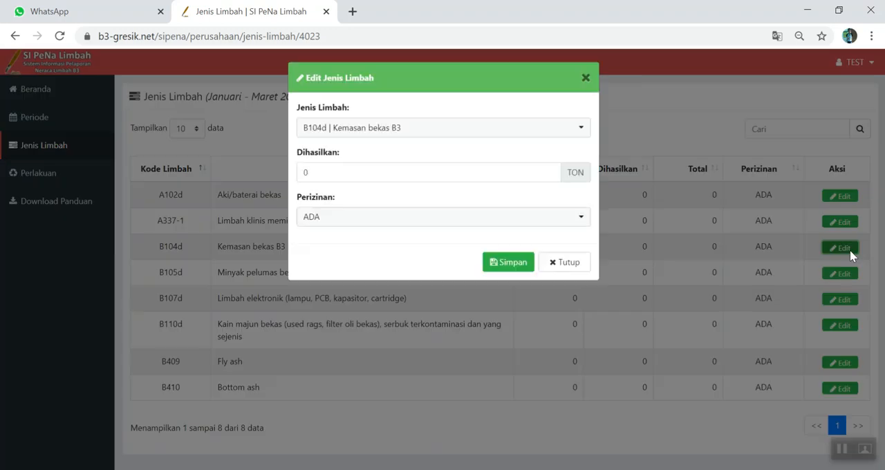
click(364, 175)
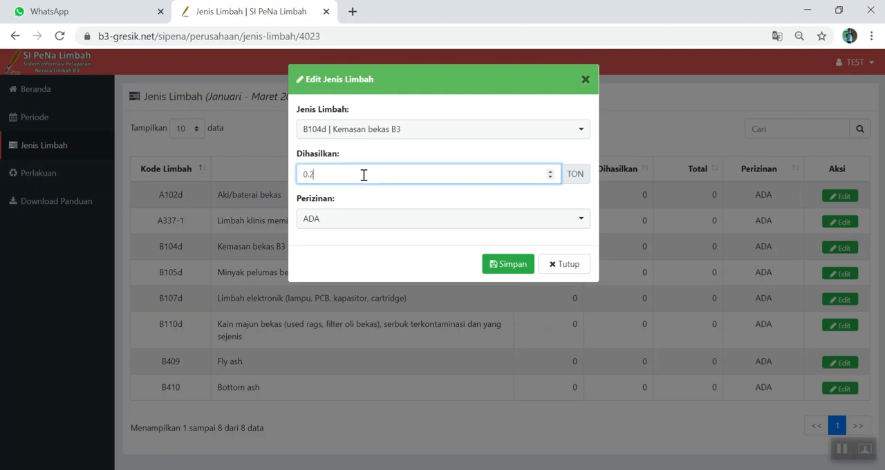
click(509, 263)
click(579, 144)
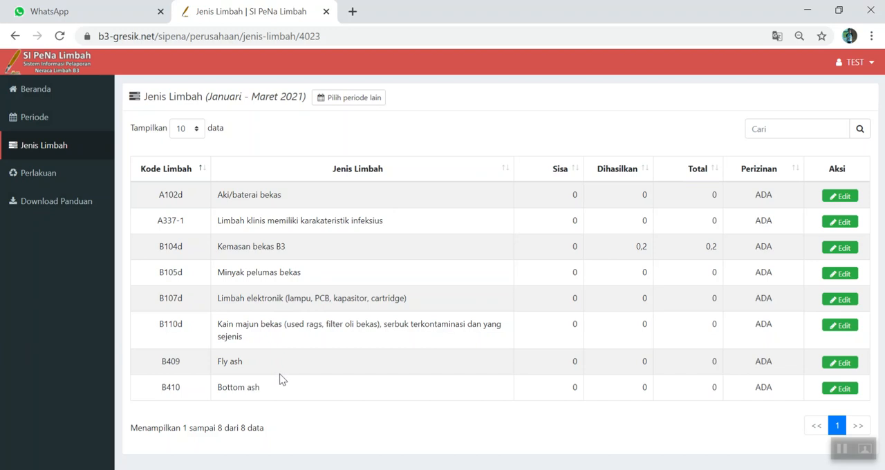
- Set the generated amount of B410 Bottom ash to 50 TON, save, and dismiss the success message
click(839, 389)
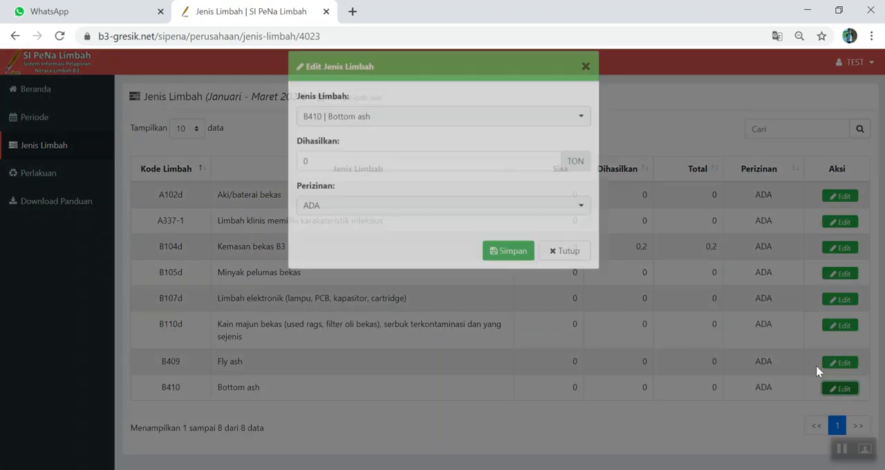
drag(321, 174, 289, 177)
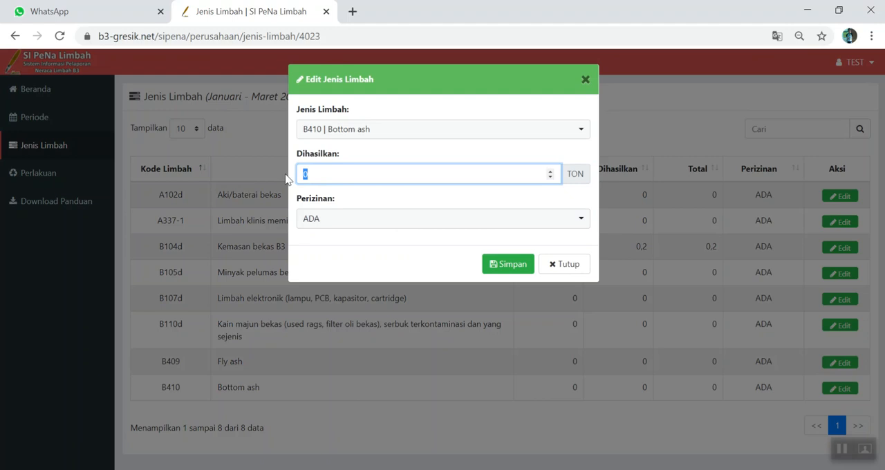
text(50)
click(510, 264)
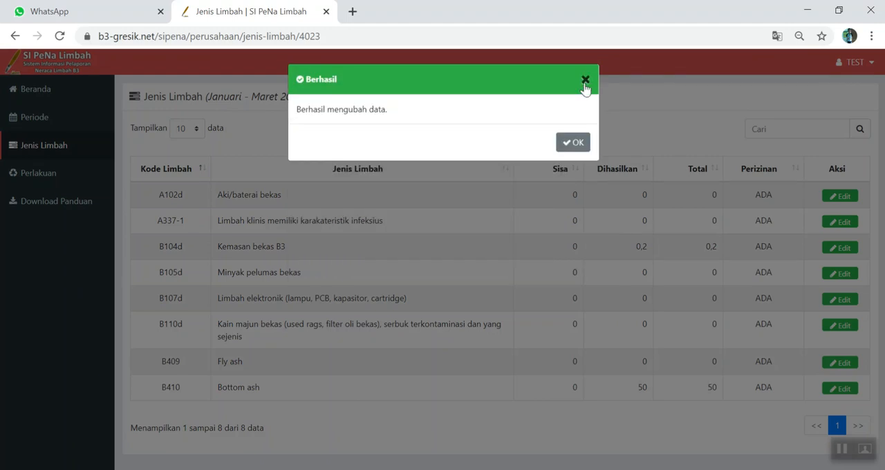
click(586, 83)
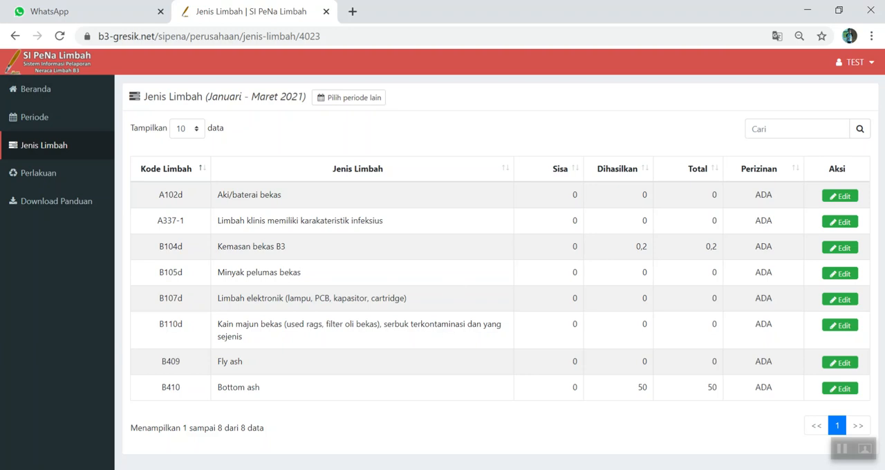
- Set the generated amount of B105d Minyak pelumas bekas to 0.15 TON, save, and dismiss the success message
click(843, 274)
drag(360, 179, 272, 178)
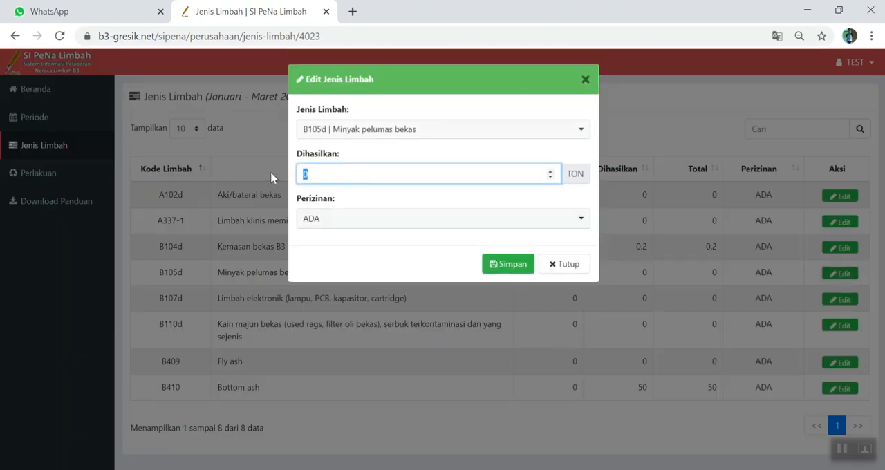
text(0.15)
click(511, 264)
click(586, 83)
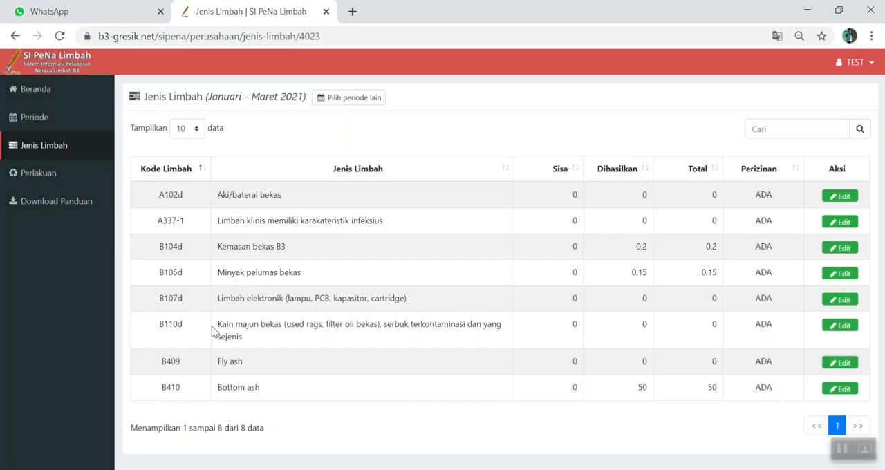
- Set the generated amount of B110d Kain majun bekas to 0.05 TON, save, and dismiss the success message
click(834, 327)
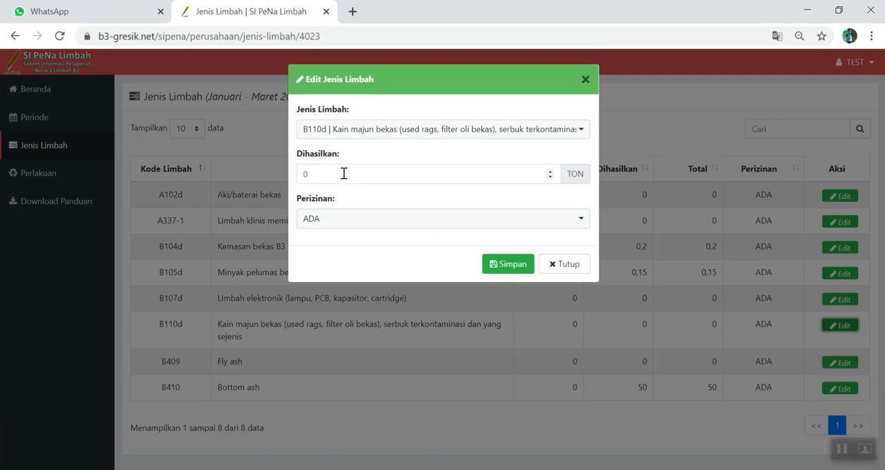
click(343, 174)
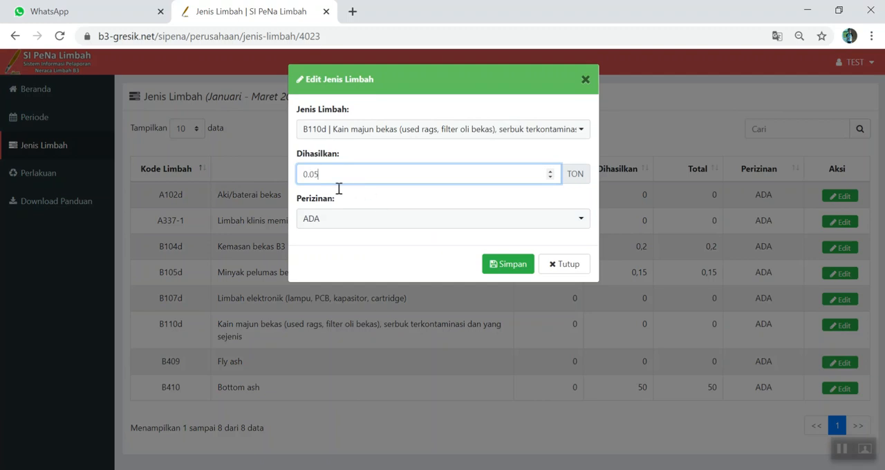
click(507, 267)
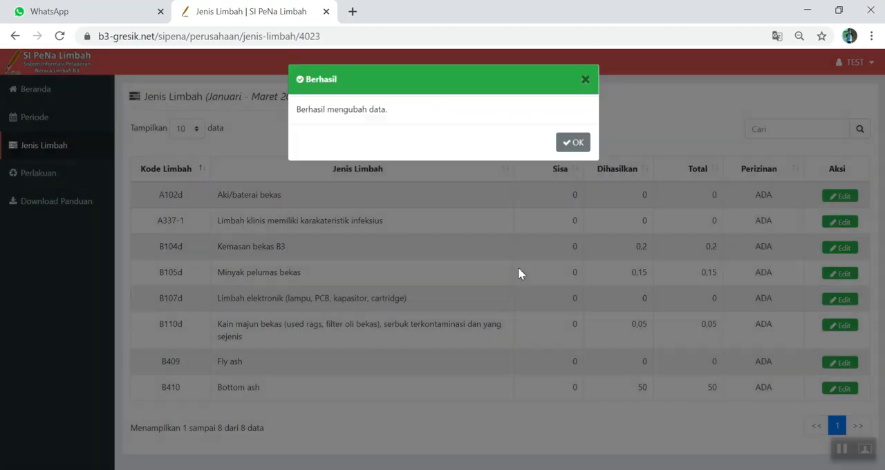
click(588, 81)
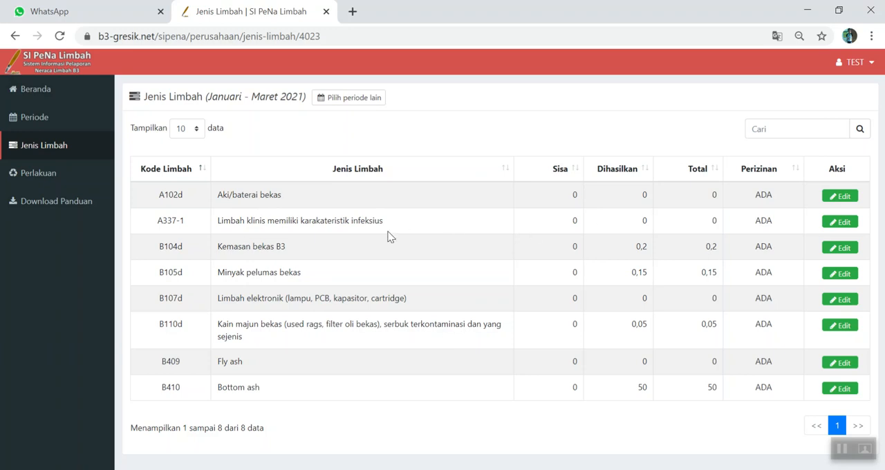
- Set the generated amount of A337-1 infectious clinical waste to 0.002 TON, save, and dismiss the success message
click(829, 222)
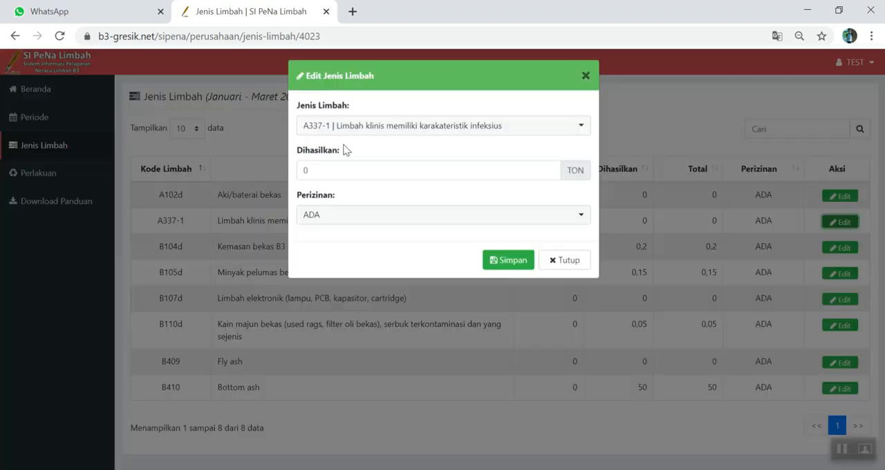
click(323, 174)
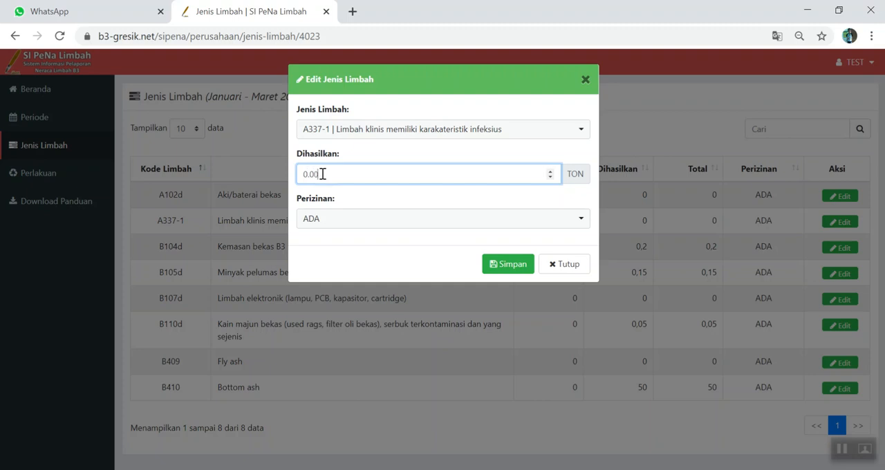
click(498, 263)
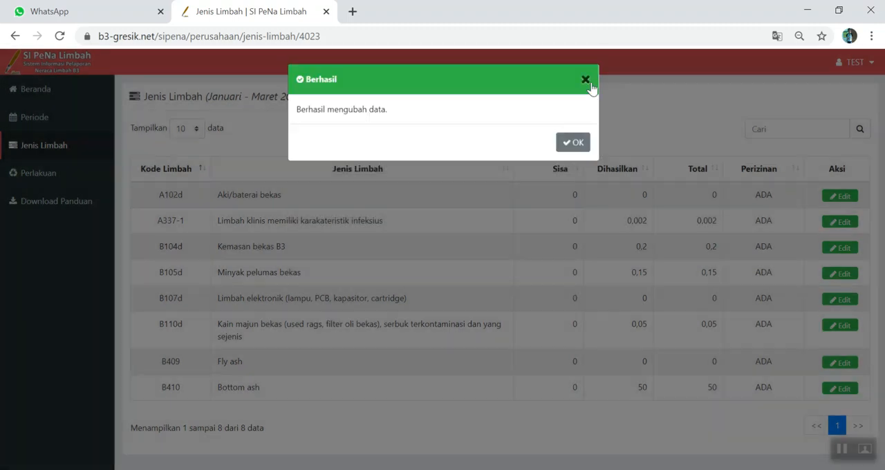
click(582, 74)
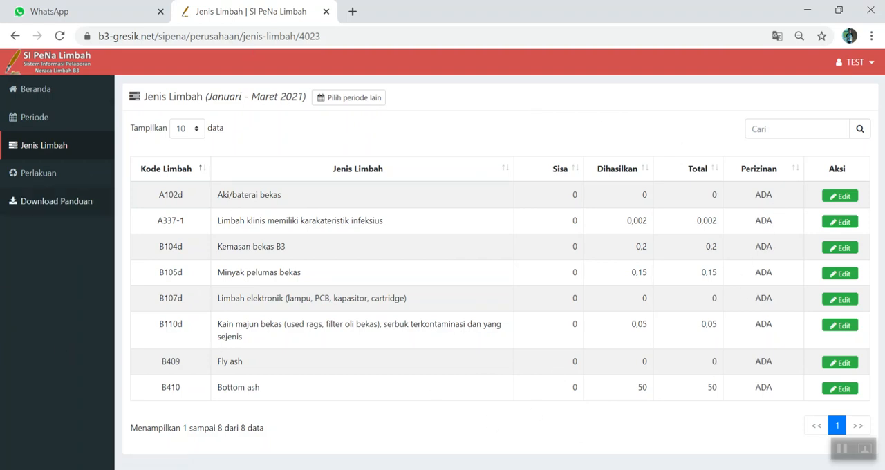
- Open the period details for Januari - Maret 2021 and examine the waste balance sheet's waste types, treatment sections and totals
click(29, 121)
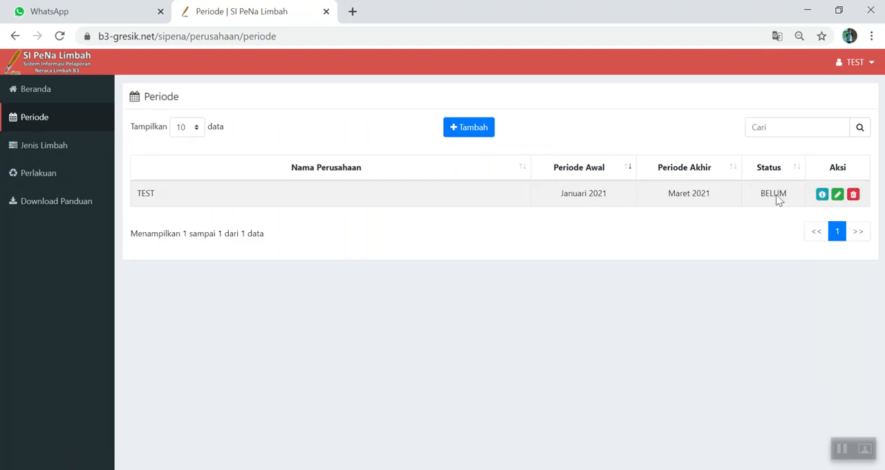
click(822, 196)
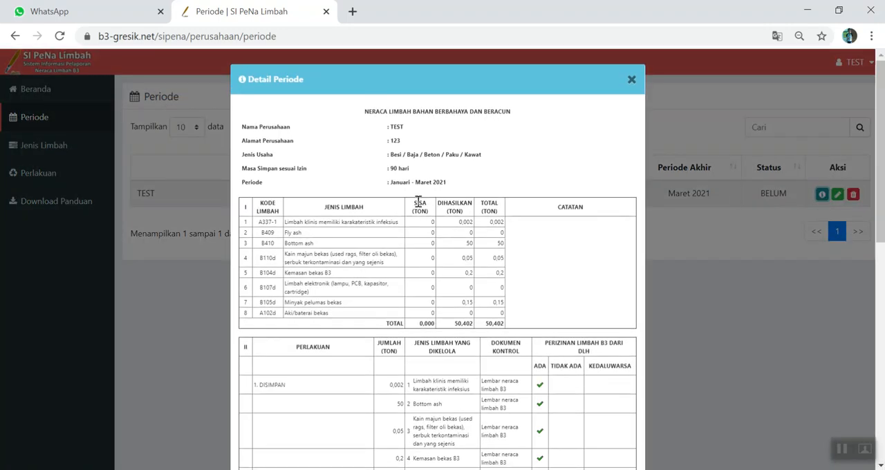
scroll(558, 358, down, 12)
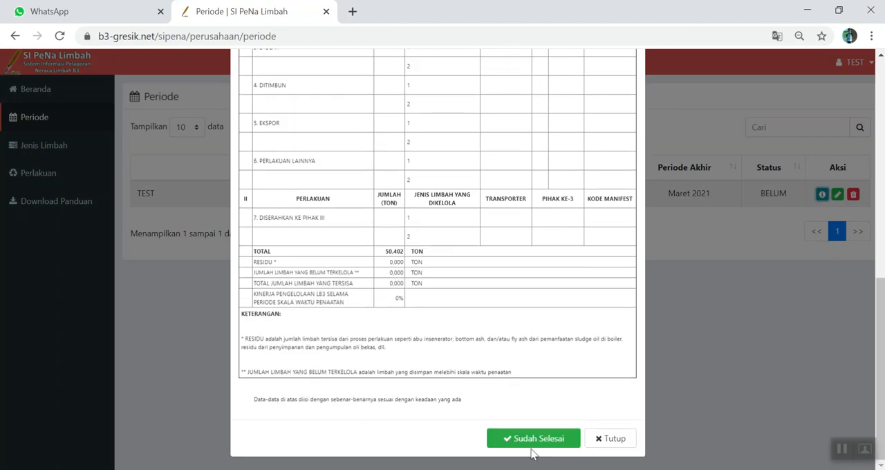
scroll(511, 359, up, 8)
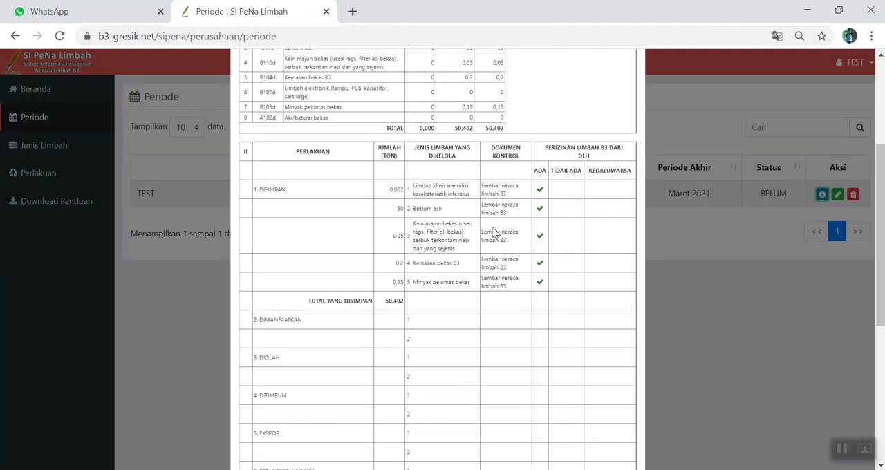
scroll(495, 233, up, 3)
scroll(495, 229, down, 6)
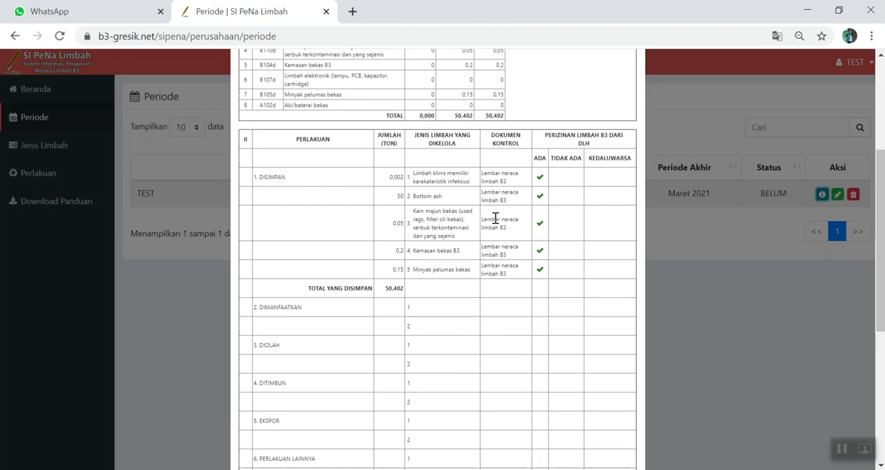
scroll(495, 219, down, 5)
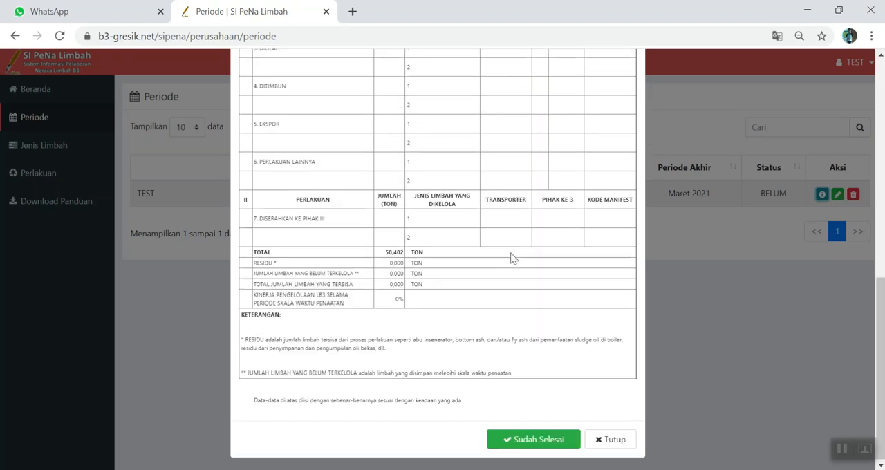
- Review the balance sheet's generated waste table, DISIMPAN entries and closing totals again, and close the period details
scroll(526, 224, up, 5)
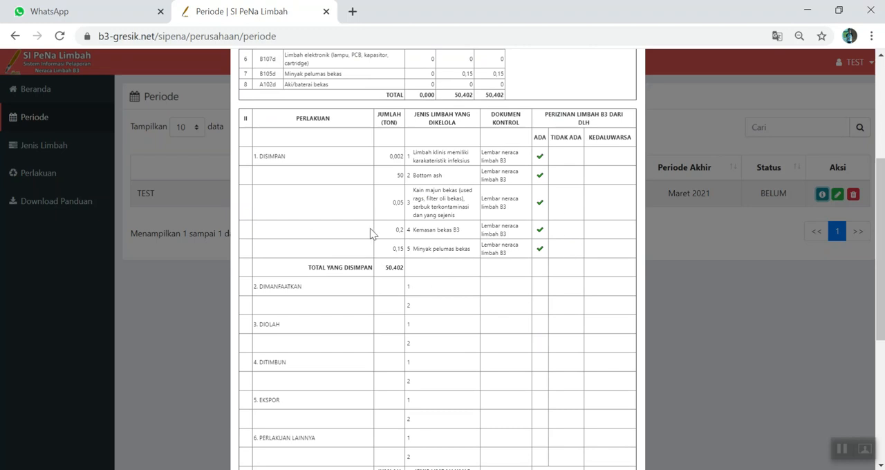
scroll(405, 216, up, 3)
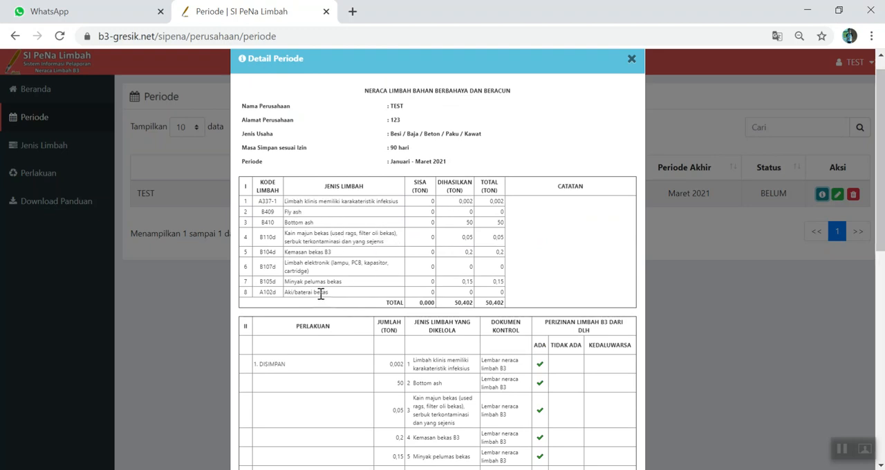
scroll(442, 280, down, 2)
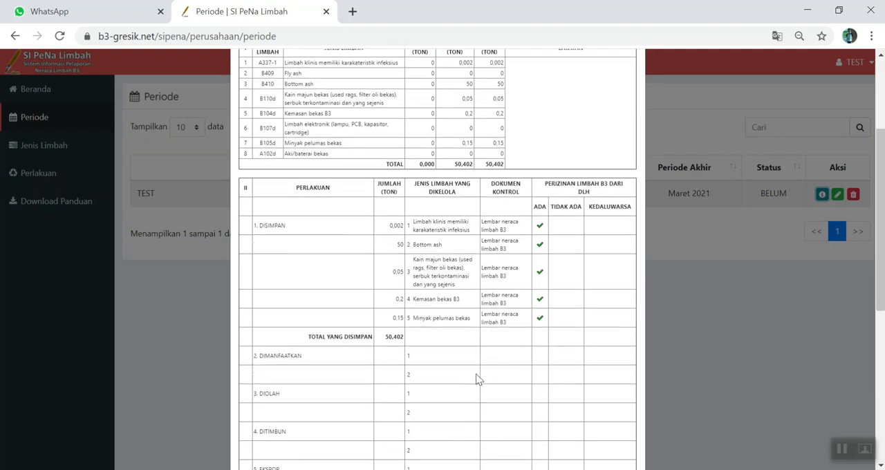
scroll(581, 248, down, 4)
scroll(563, 275, down, 1)
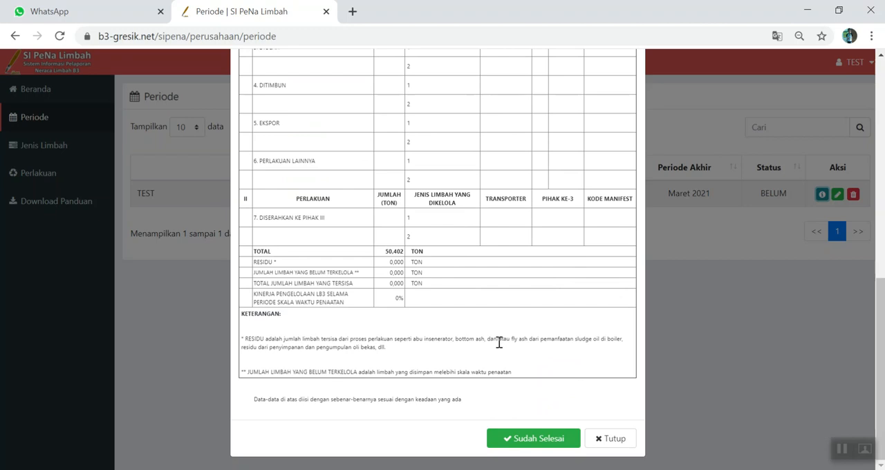
click(615, 440)
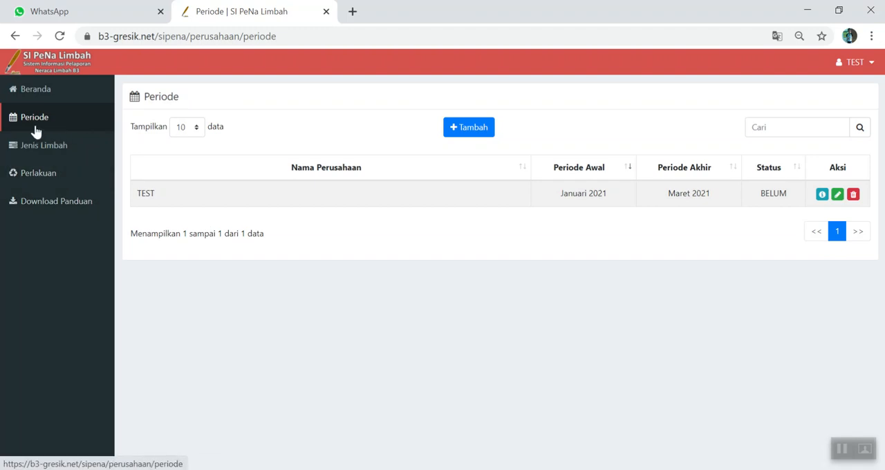
- Open the Perlakuan records for the reporting period Januari - Maret 2021
click(39, 177)
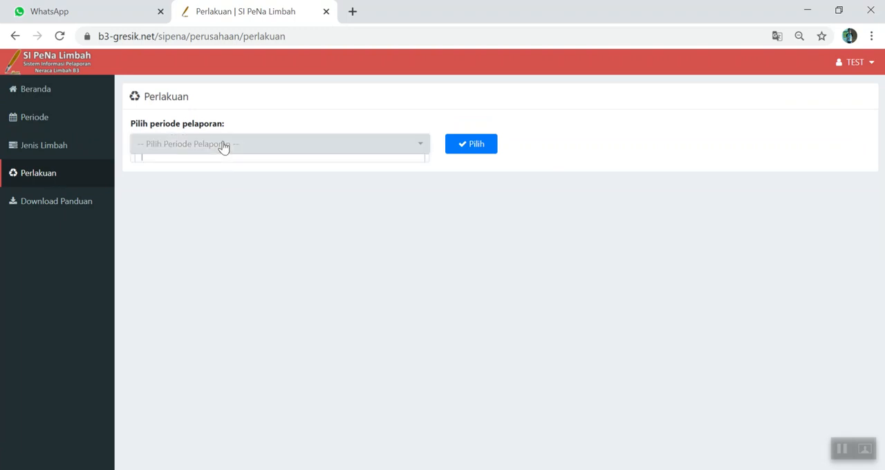
click(224, 145)
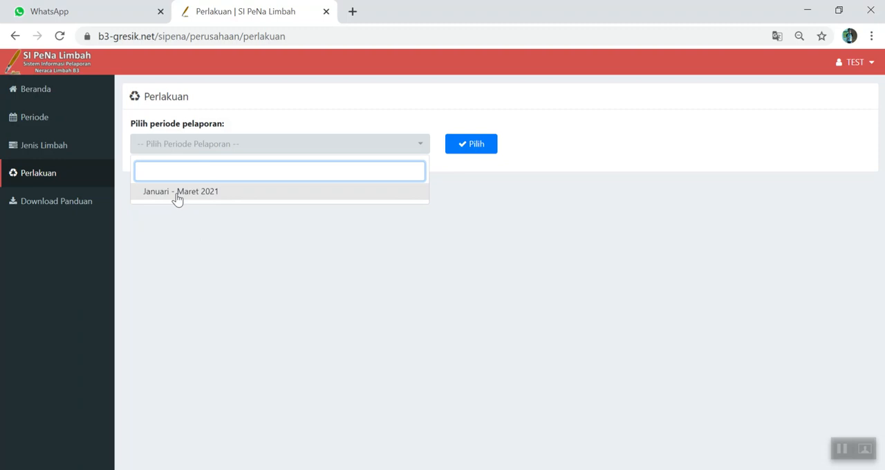
click(177, 199)
click(473, 149)
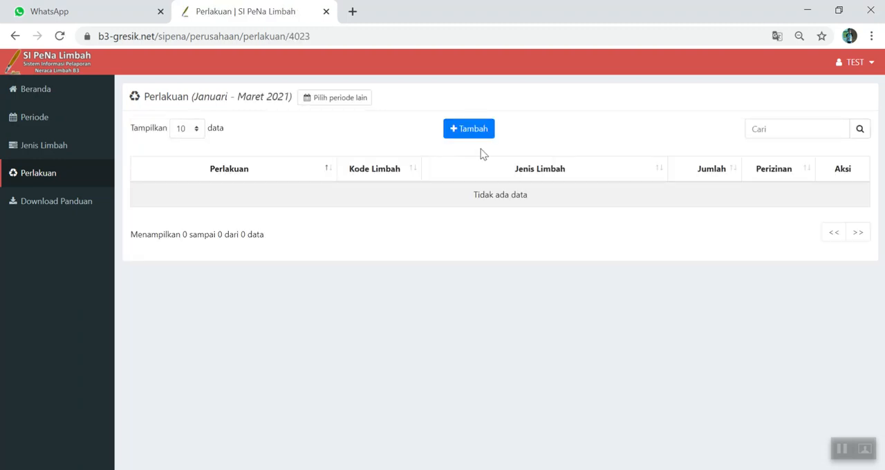
- Start a new treatment record with DISERAHKAN KE PIHAK III, waste type Bottom ash and an amount of 100 TON
click(474, 136)
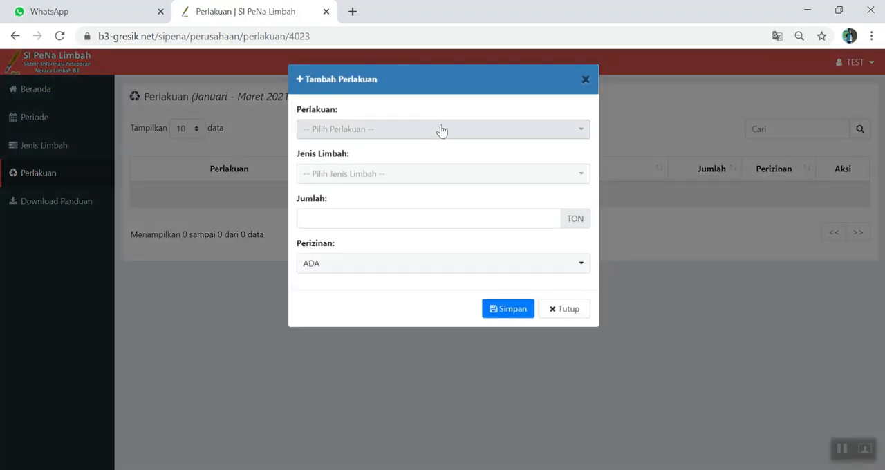
click(441, 129)
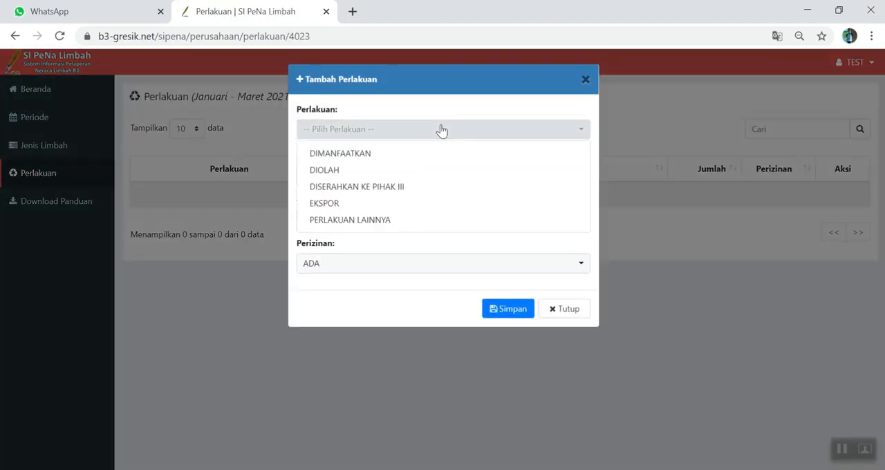
click(386, 195)
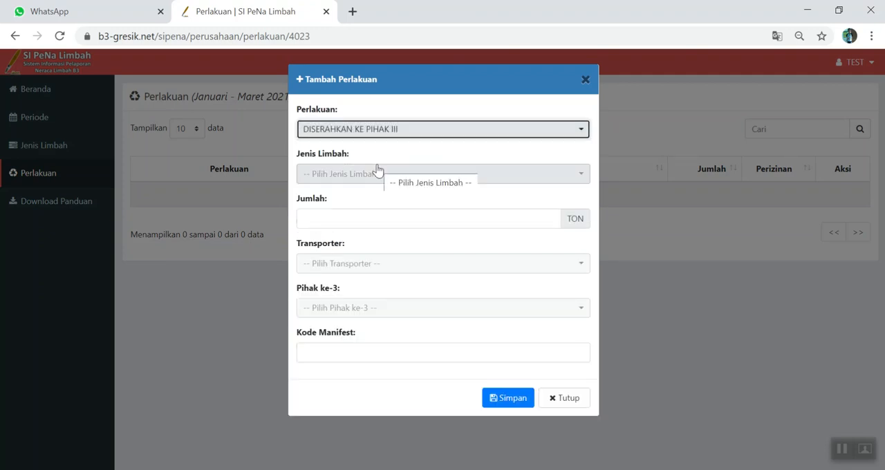
click(381, 178)
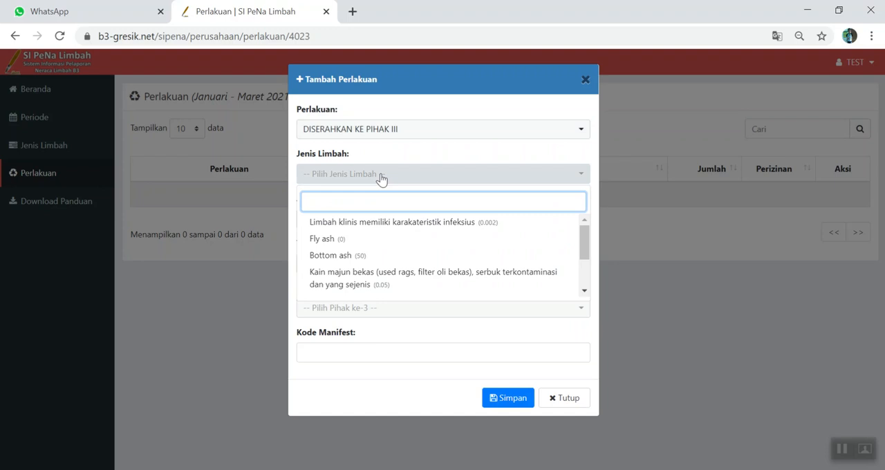
click(345, 260)
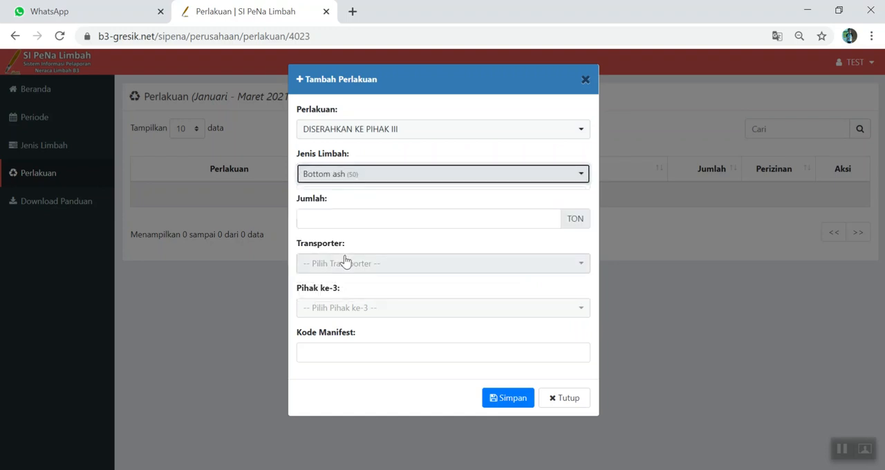
click(356, 222)
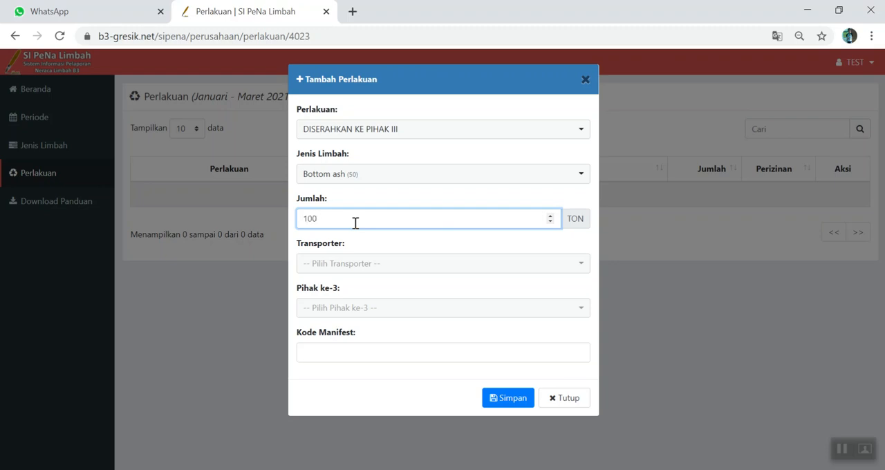
- Choose transporter PT. Artama Sentosa Indonesia and third party PT. Putra Restu Ibu Abadi (PRIA), enter manifest code HTY09, and try to save
click(362, 270)
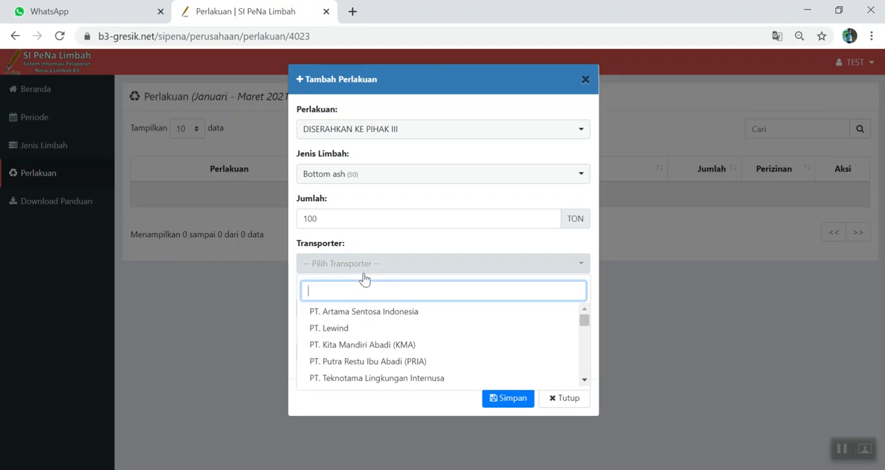
click(367, 311)
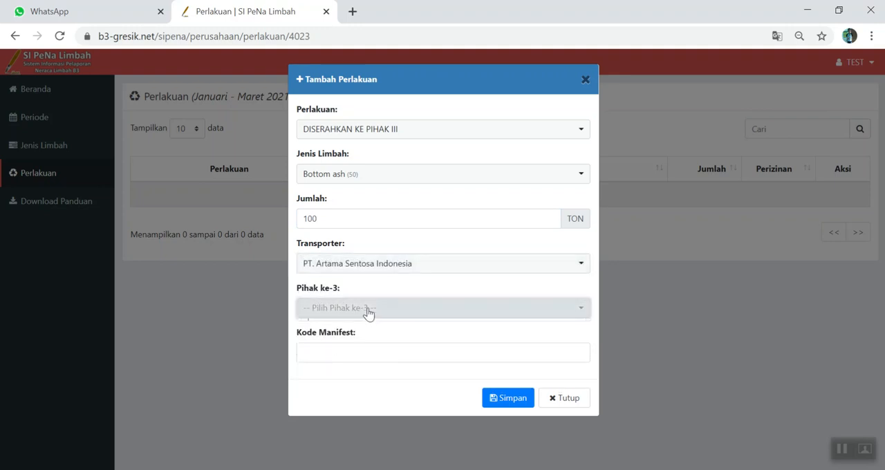
click(367, 311)
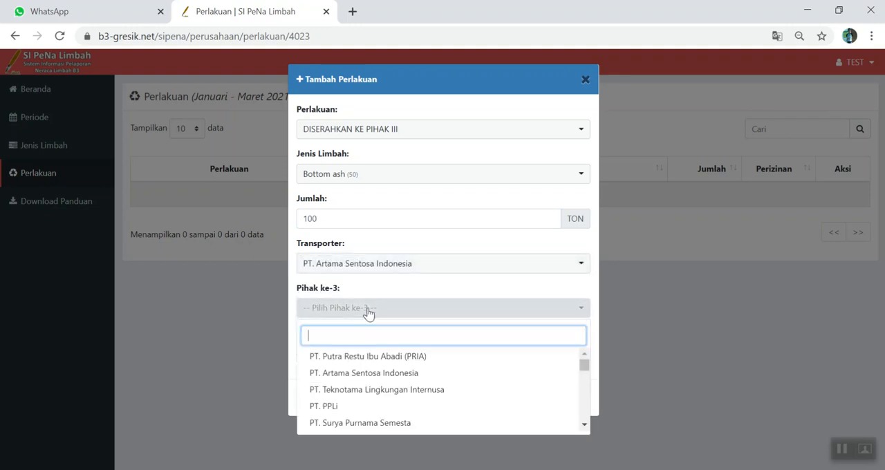
click(381, 356)
click(381, 351)
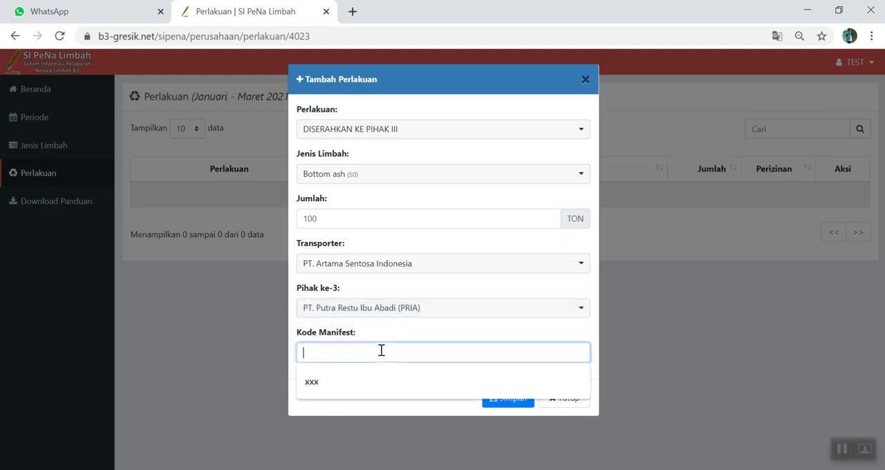
text(H)
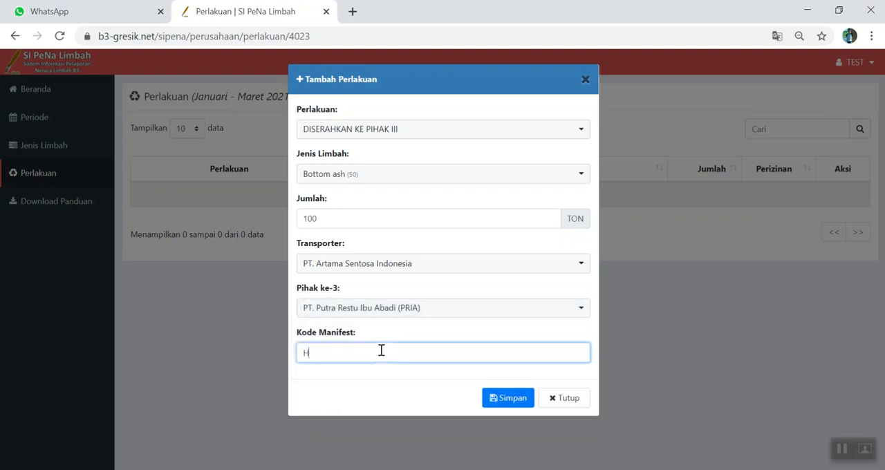
text(TY09)
click(508, 403)
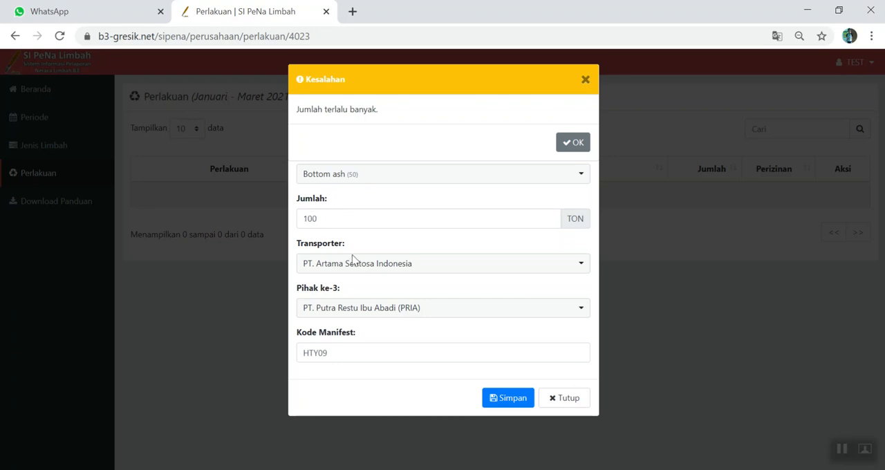
- Dismiss the error, set the Bottom ash treatment amount to 20 TON, save the record, and dismiss the success message
click(585, 80)
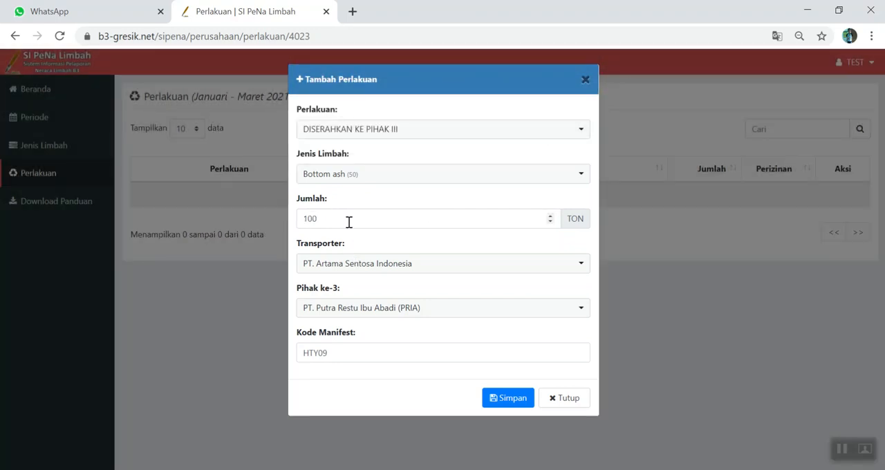
click(350, 222)
click(309, 218)
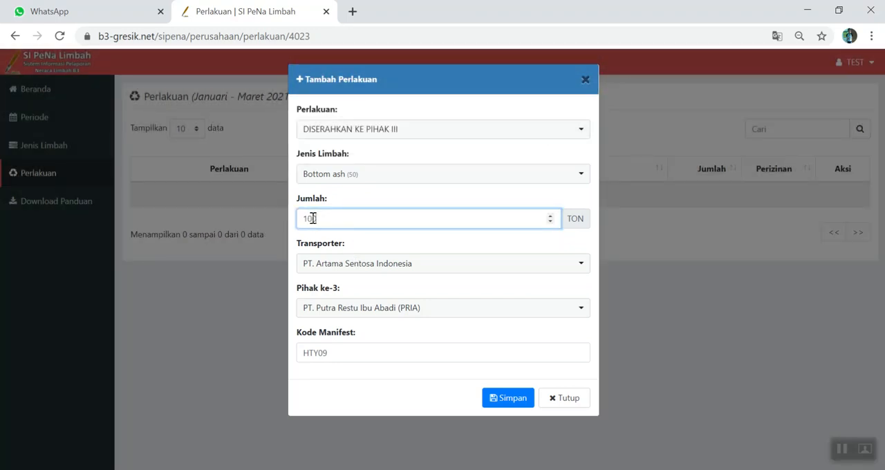
key(BackSpace)
key(BackSpace)
drag(308, 218, 302, 218)
text(2)
click(513, 399)
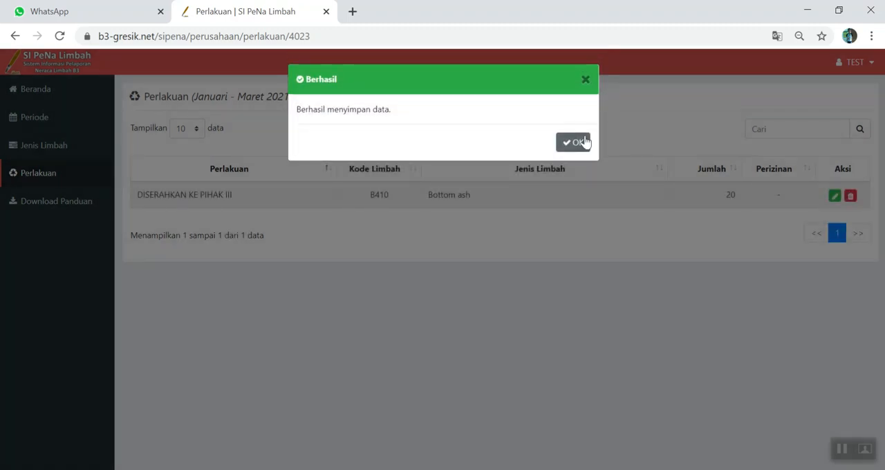
click(578, 128)
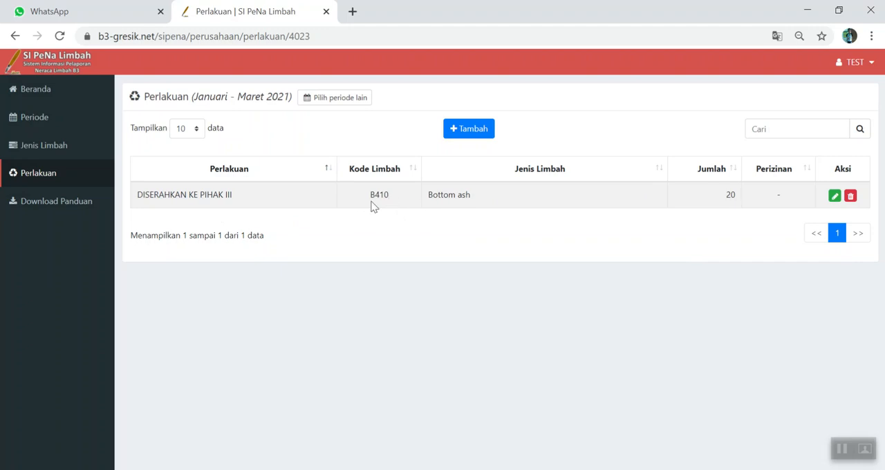
- Start another treatment record with DISERAHKAN KE PIHAK III, waste type Kemasan bekas B3 and an amount of 0.2 TON
click(466, 138)
click(345, 134)
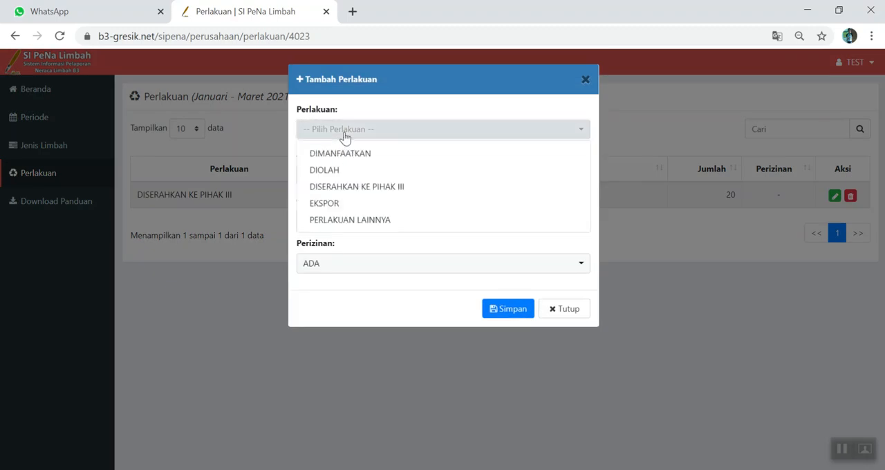
click(380, 188)
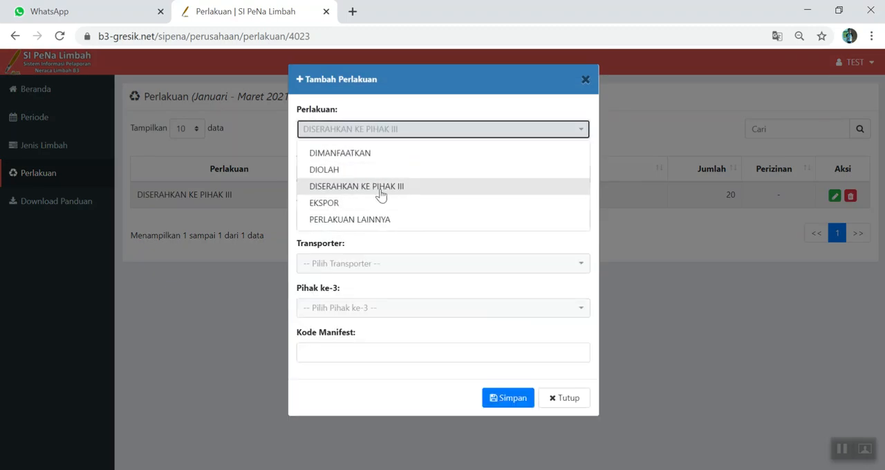
click(378, 175)
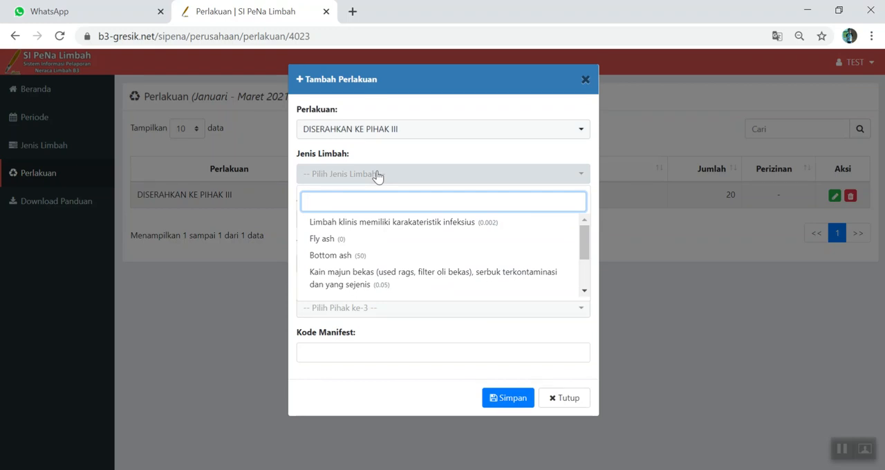
scroll(500, 275, down, 2)
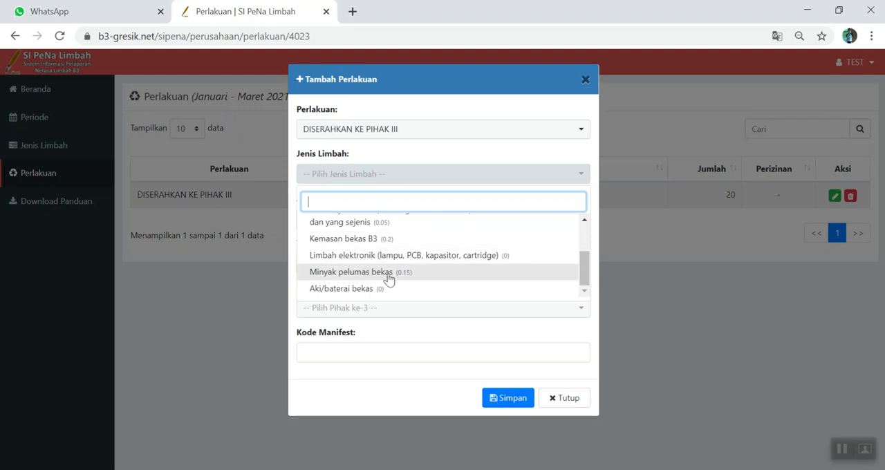
click(385, 239)
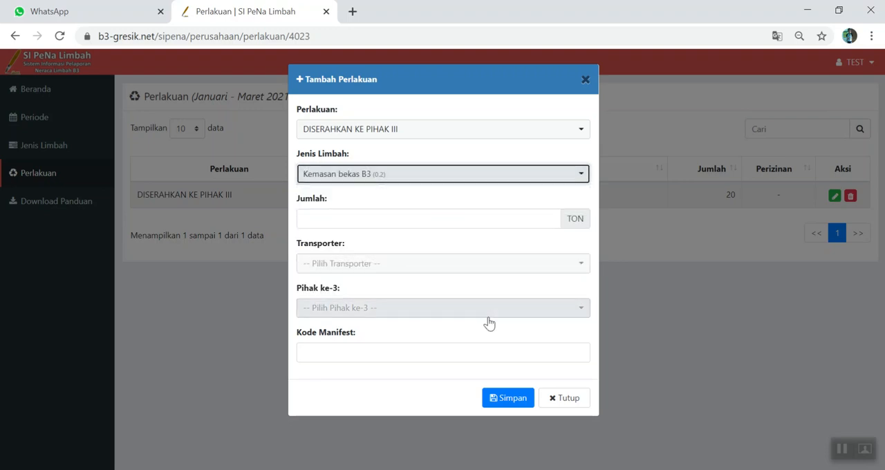
click(402, 219)
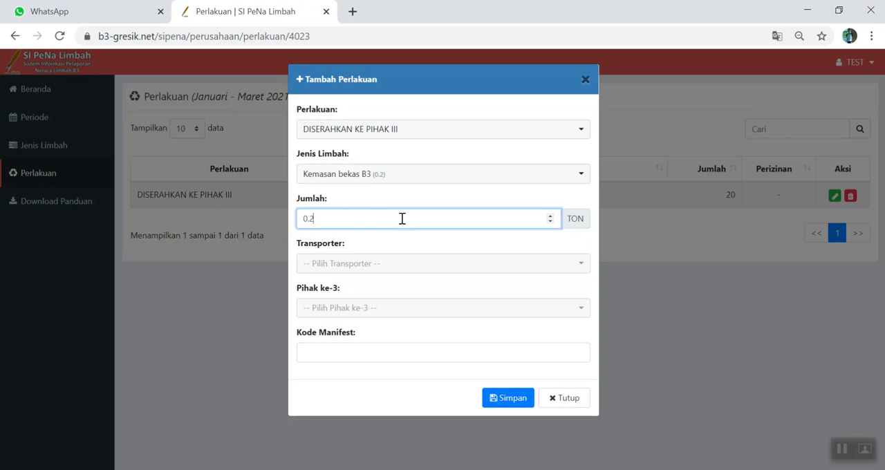
- Choose transporter PT. Artama Sentosa Indonesia and third party PT. Sumber Anugerah Utama, enter manifest code FGT90, and try to save
click(370, 272)
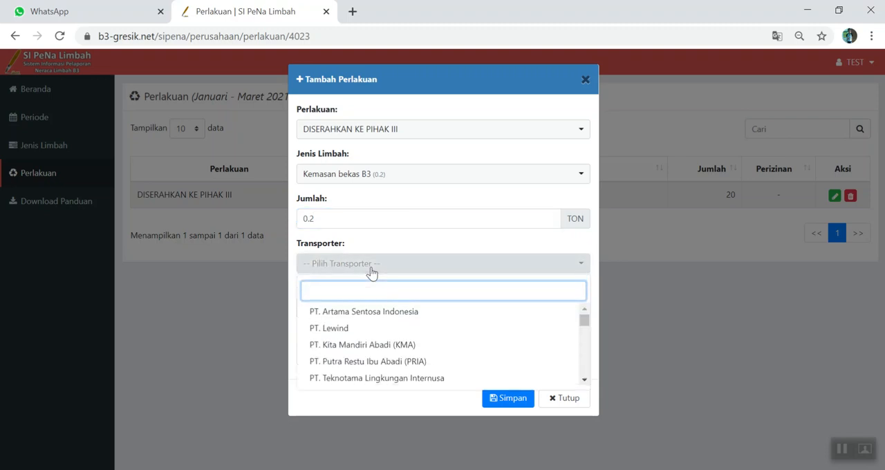
click(374, 312)
click(374, 312)
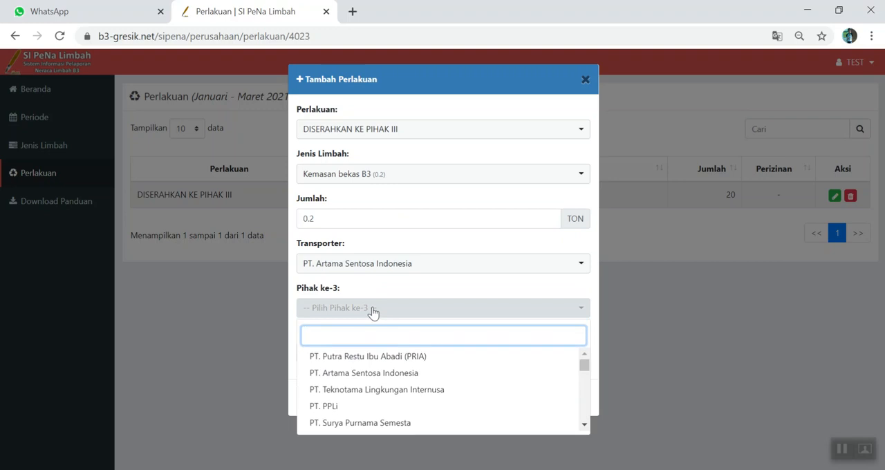
text(sum)
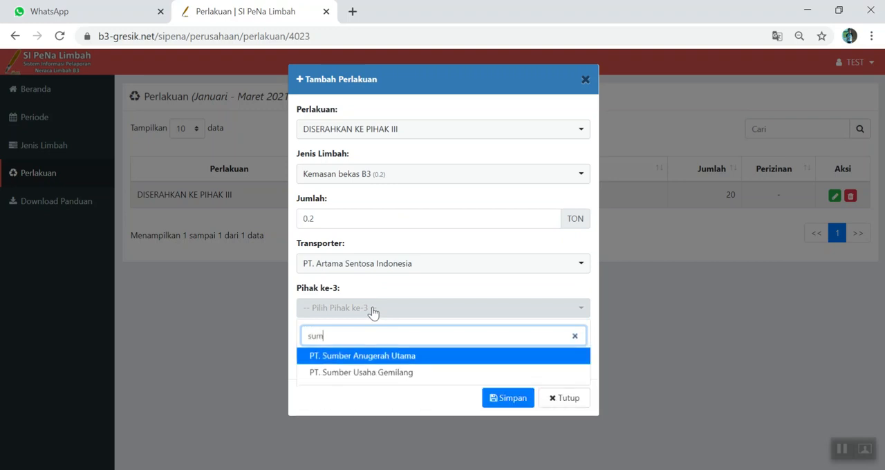
click(386, 358)
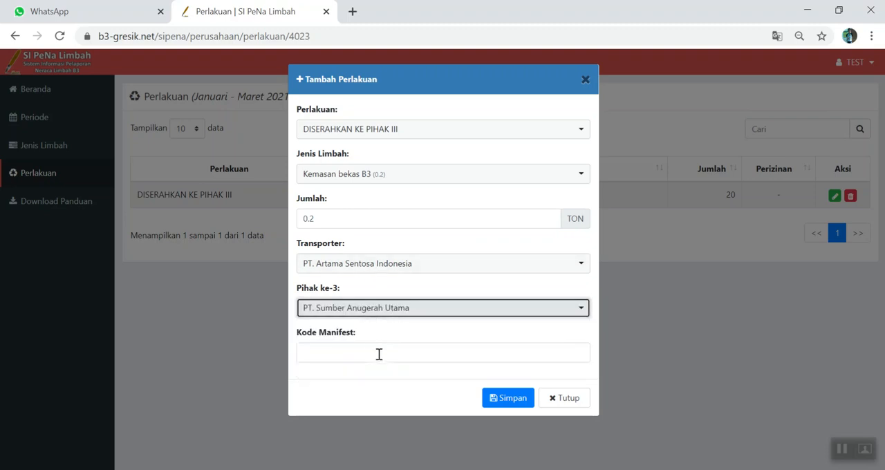
click(379, 359)
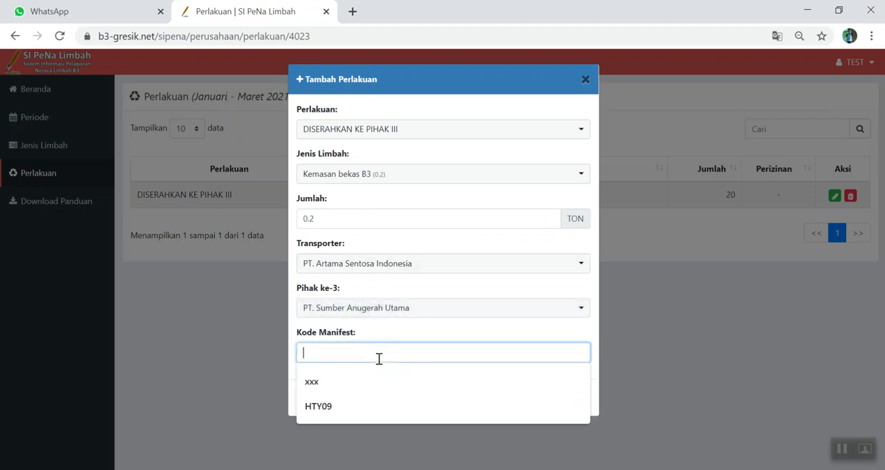
text(FGT90)
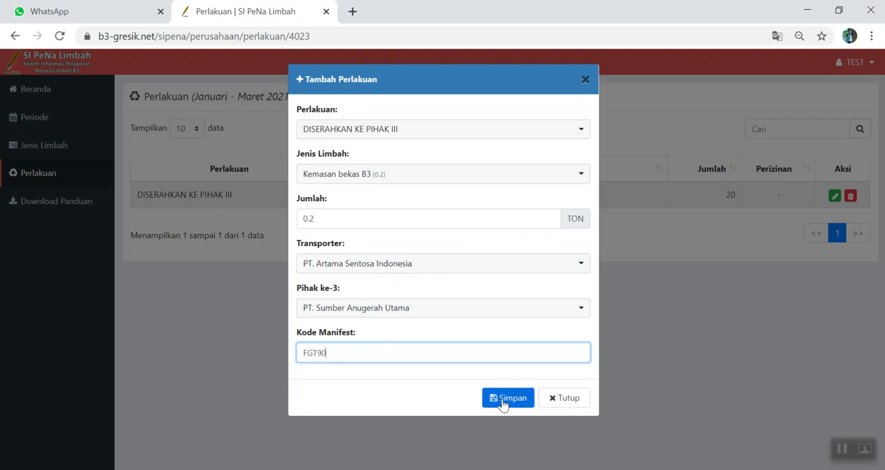
click(504, 401)
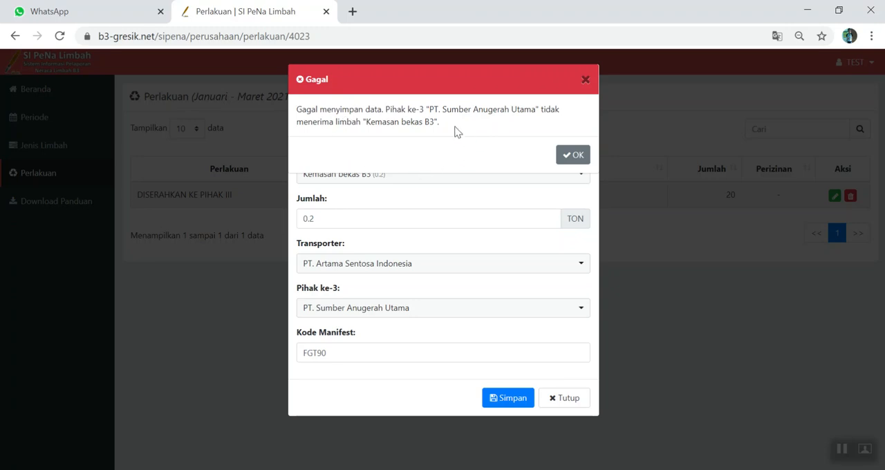
- Dismiss the error, change the third party to PT. PPLi, save the Kemasan bekas B3 record, and dismiss the success message
click(585, 81)
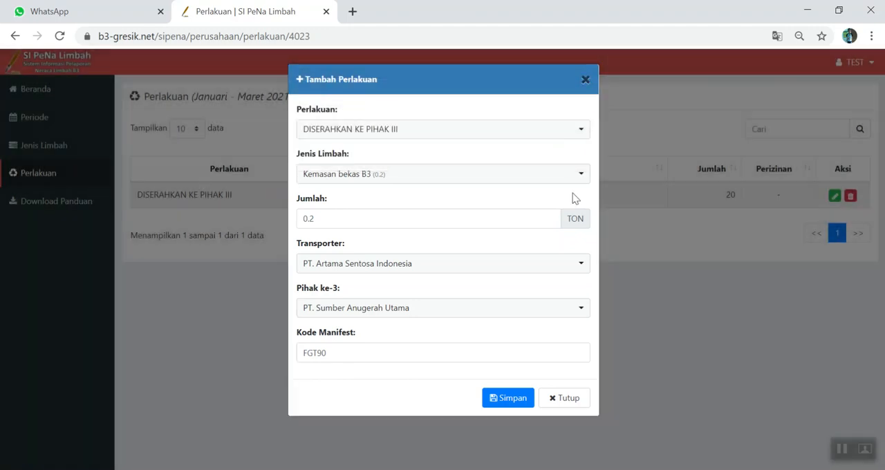
click(406, 313)
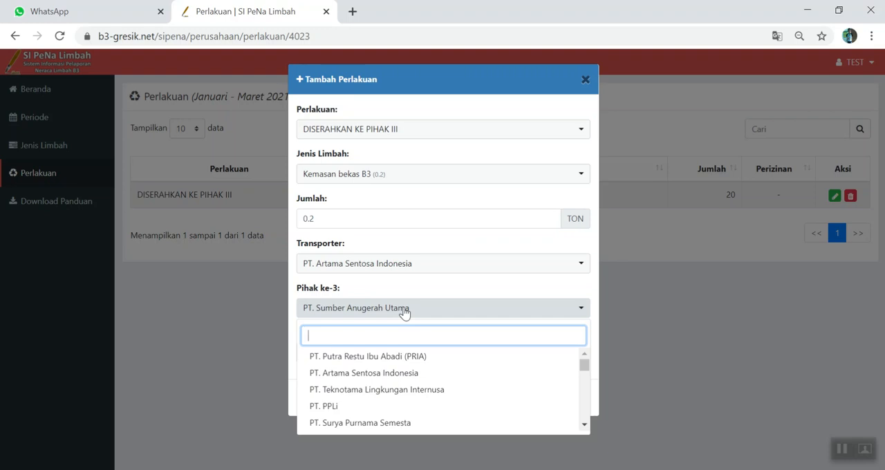
click(343, 408)
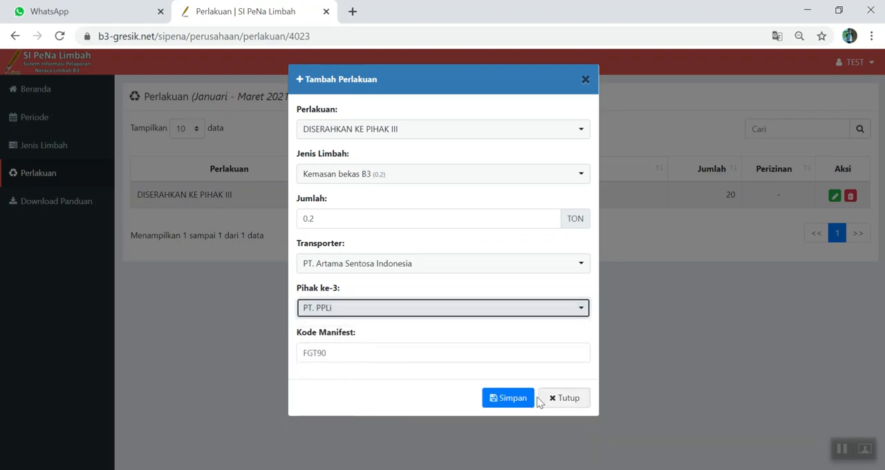
click(509, 399)
click(581, 142)
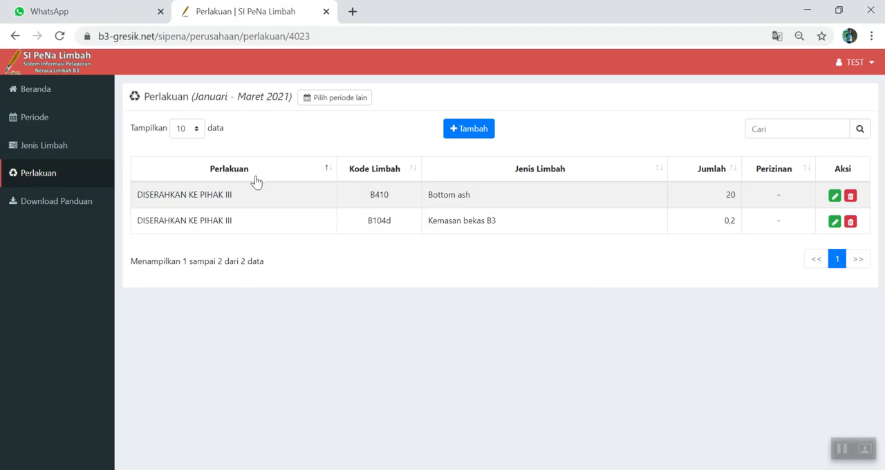
- Start a new treatment record with PERLAKUAN LAINNYA and the waste type Kain majun bekas (used rags, filter oli bekas)
click(476, 131)
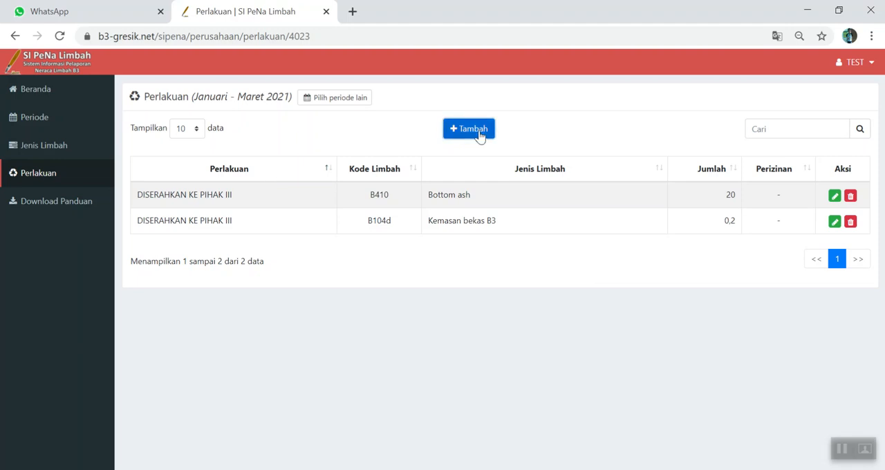
click(388, 135)
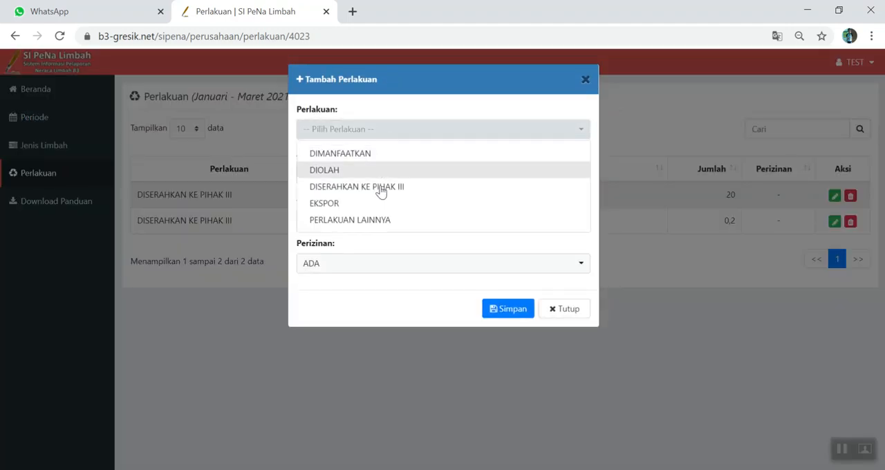
click(376, 219)
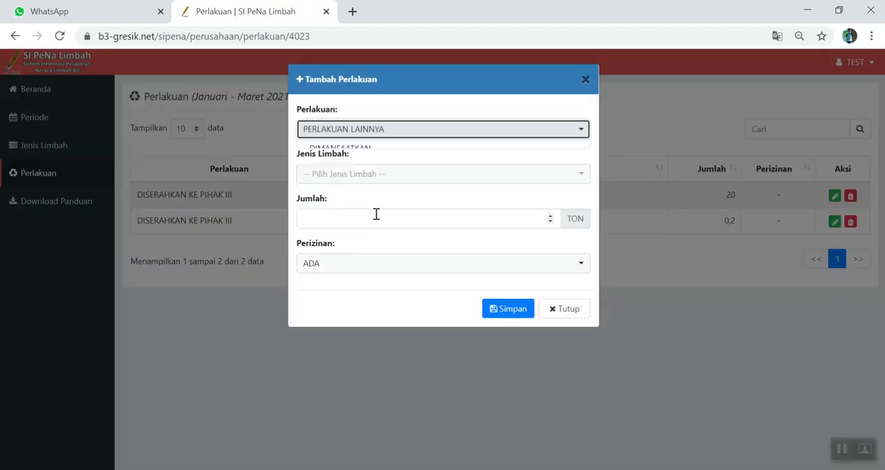
click(368, 182)
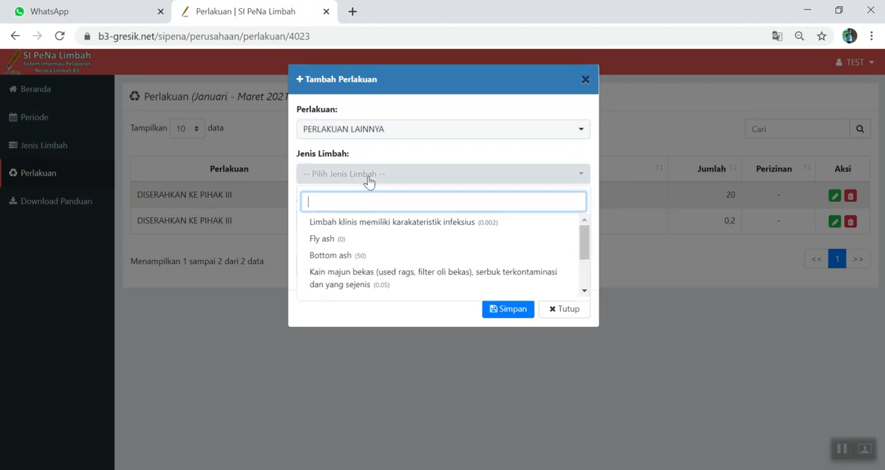
drag(587, 231, 576, 265)
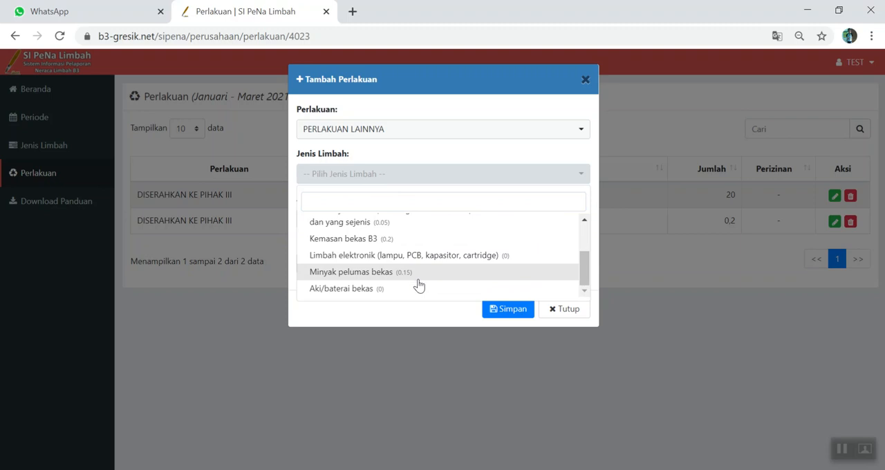
drag(587, 275, 588, 261)
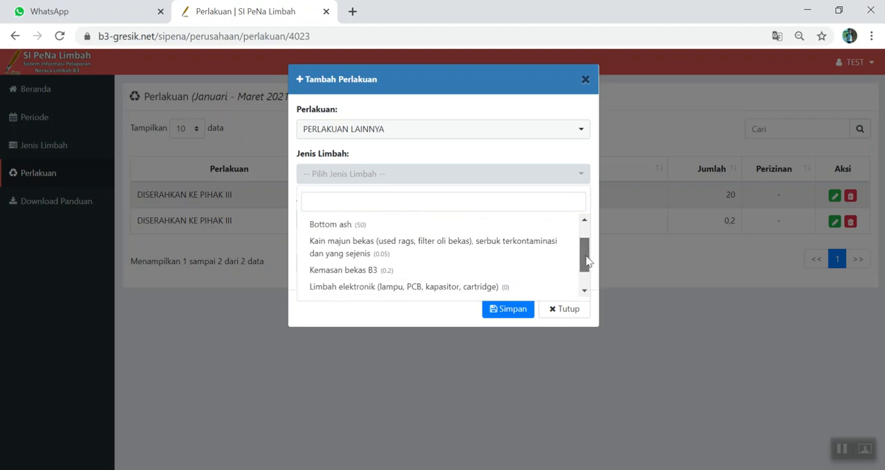
click(459, 246)
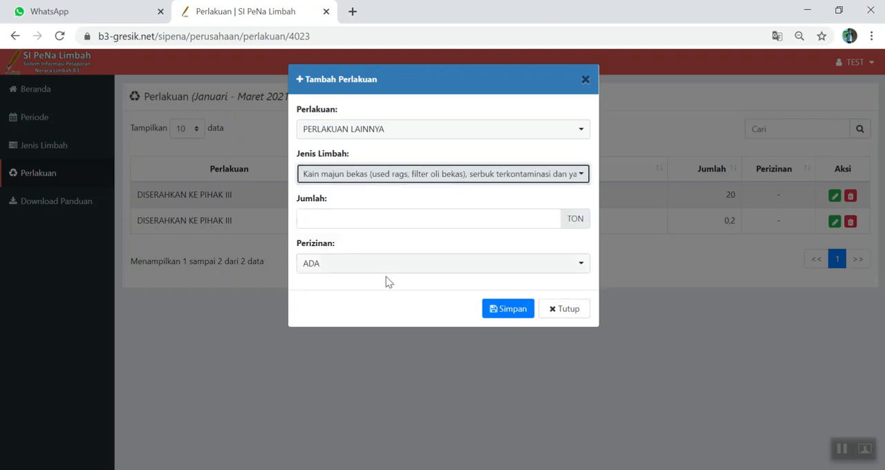
- Set the Kain majun bekas treatment amount to 0.002 TON, save the record, and dismiss the success message
click(349, 225)
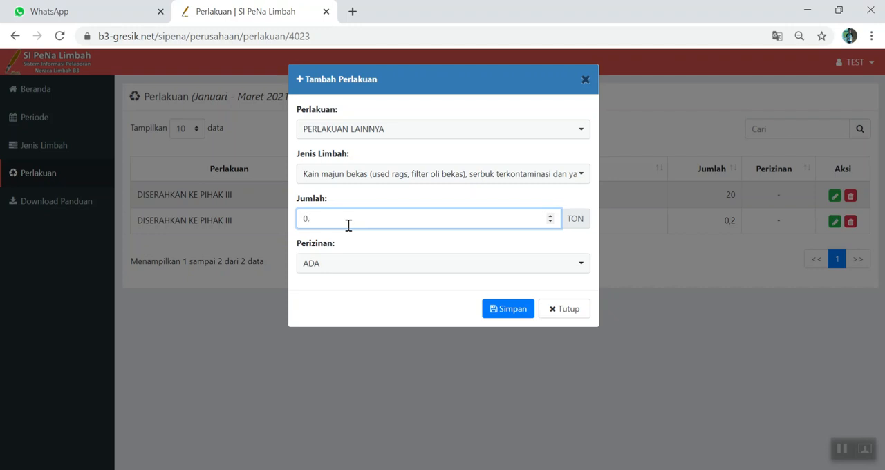
text(02)
click(492, 312)
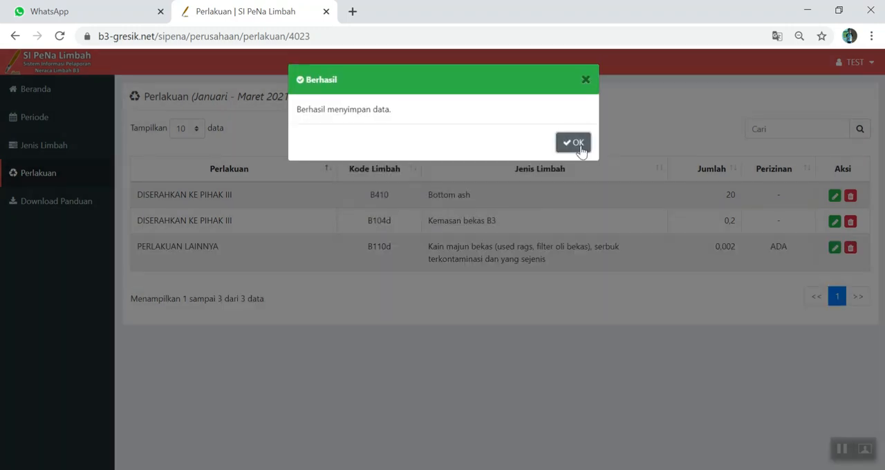
click(577, 145)
- Add the note "Majun sebanyak 2 kg telah din=bakar, selanjutnya tidak ada lagi pembakaran majun bekas" to the Q1 2021 period and save
click(41, 121)
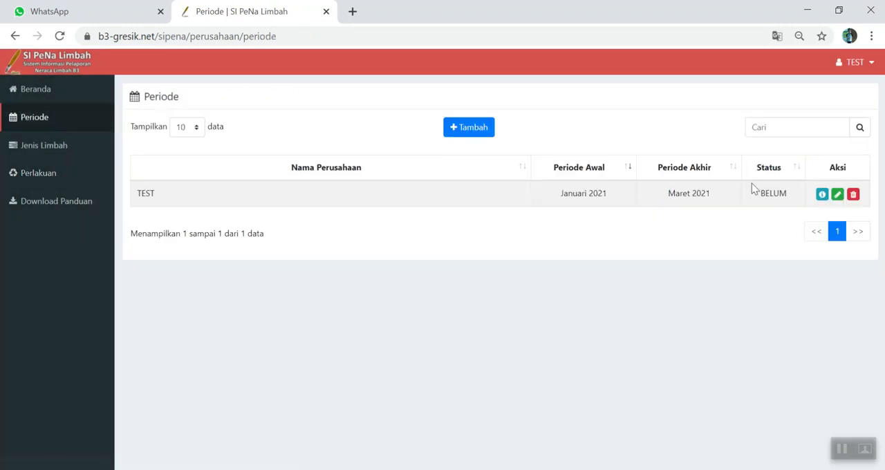
click(837, 194)
click(432, 198)
text(Majun sebanyak )
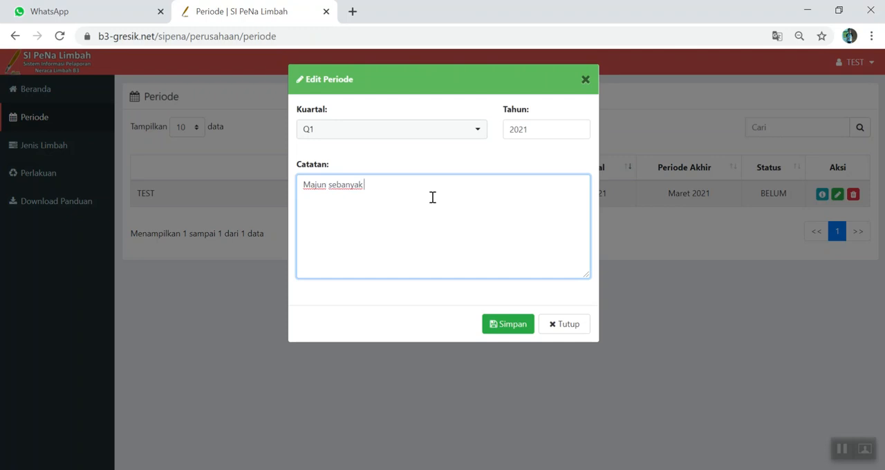
text(2 kg telah din=bakar, selanjutnya tidak ada lagi pembakaran majun bekas)
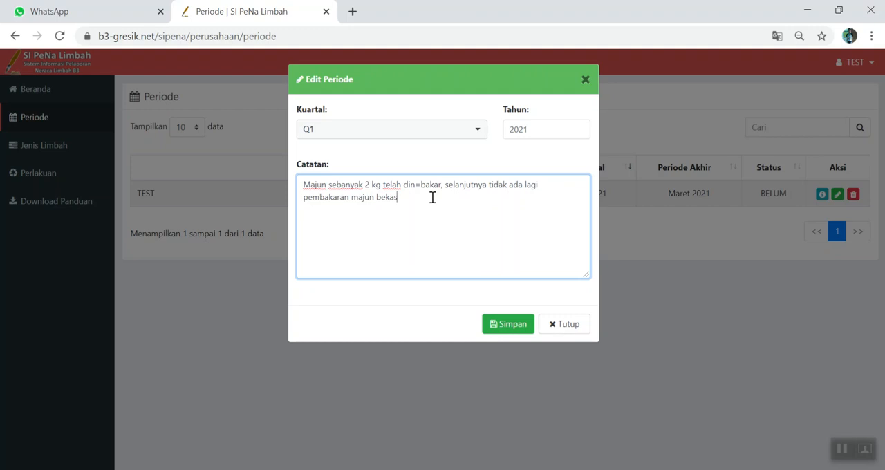
click(504, 330)
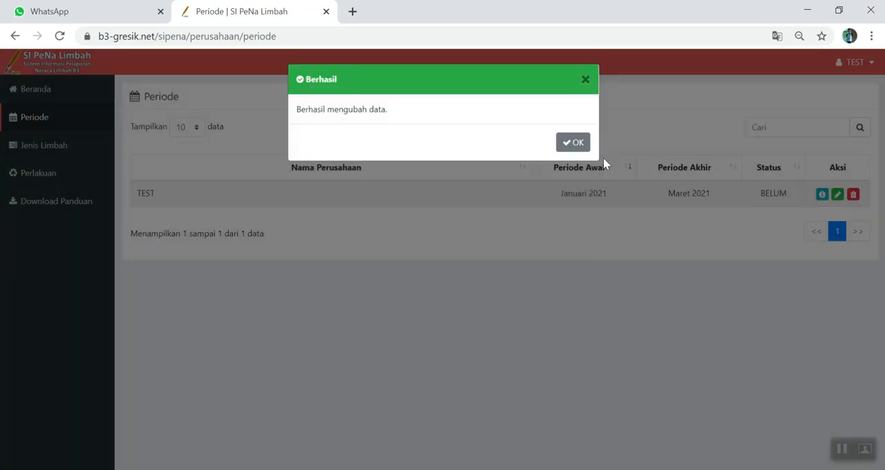
click(586, 147)
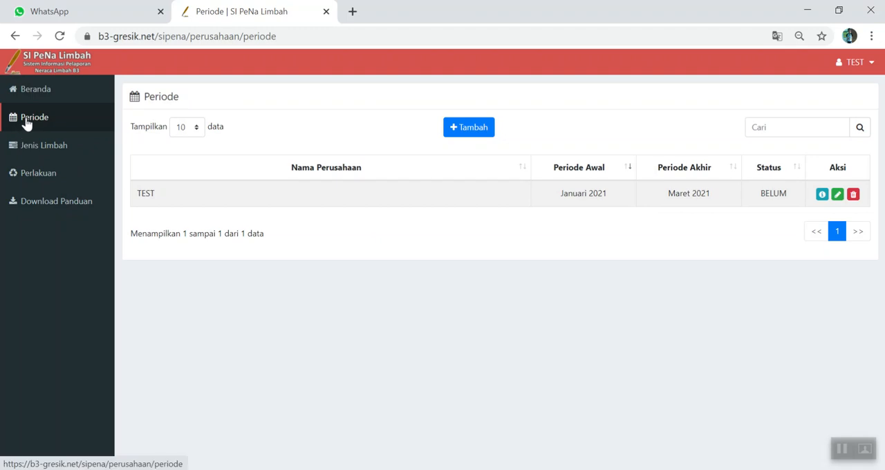
- Open the January–March 2021 period details and review the balance sheet's note, stored waste, other treatment, third-party handovers and totals
click(821, 195)
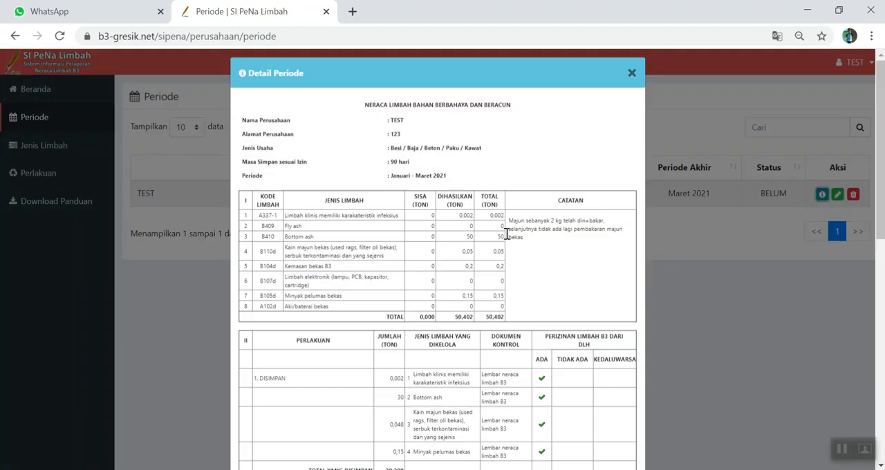
scroll(429, 195, down, 1)
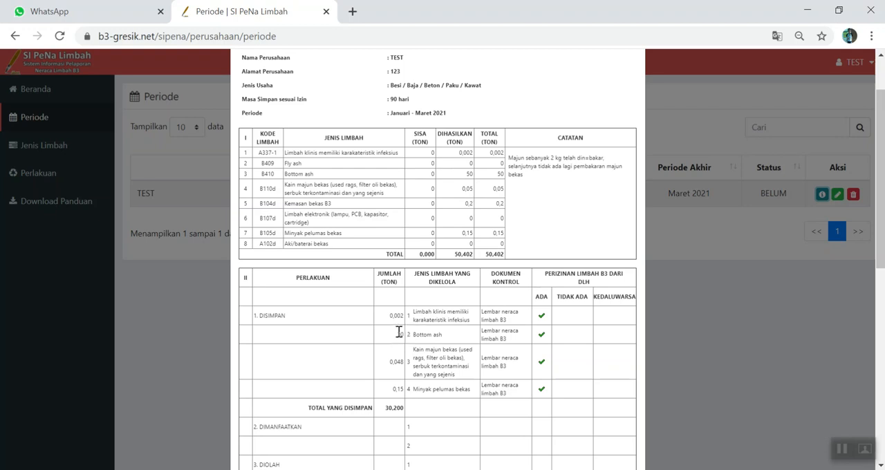
scroll(399, 332, down, 4)
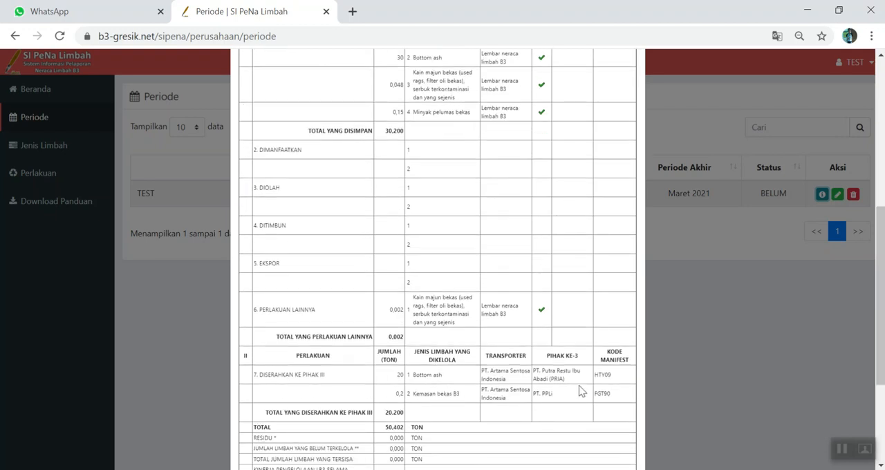
scroll(525, 362, up, 3)
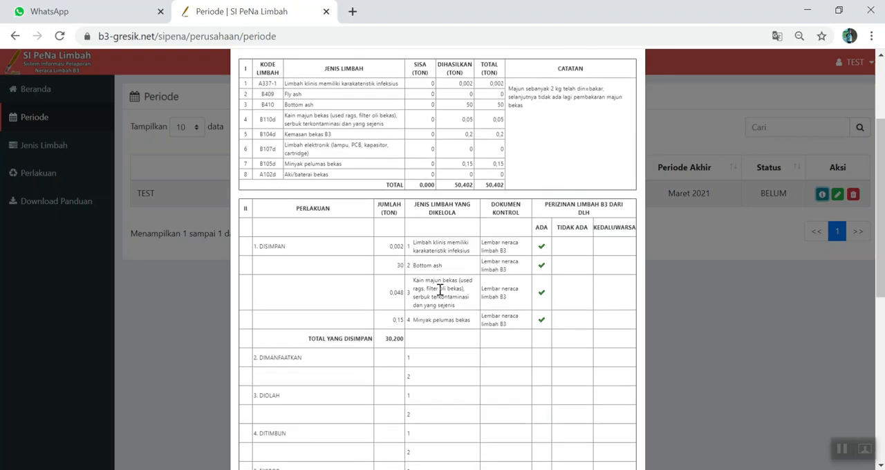
scroll(408, 286, down, 2)
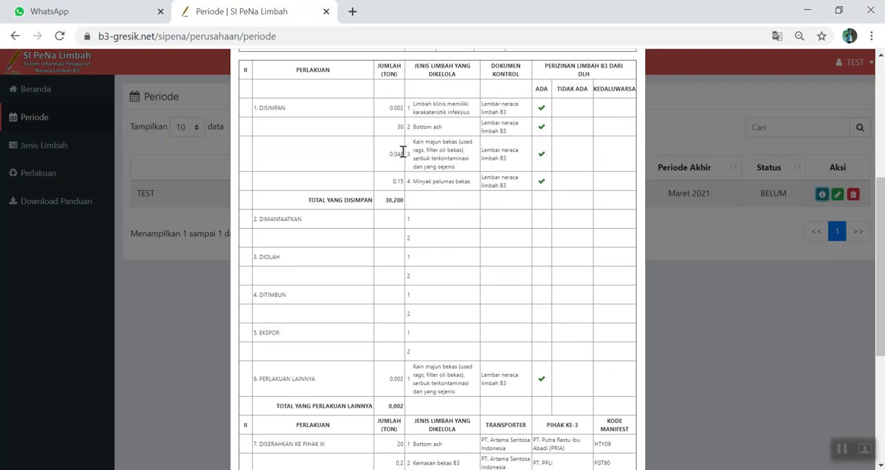
scroll(438, 224, up, 2)
scroll(438, 294, down, 3)
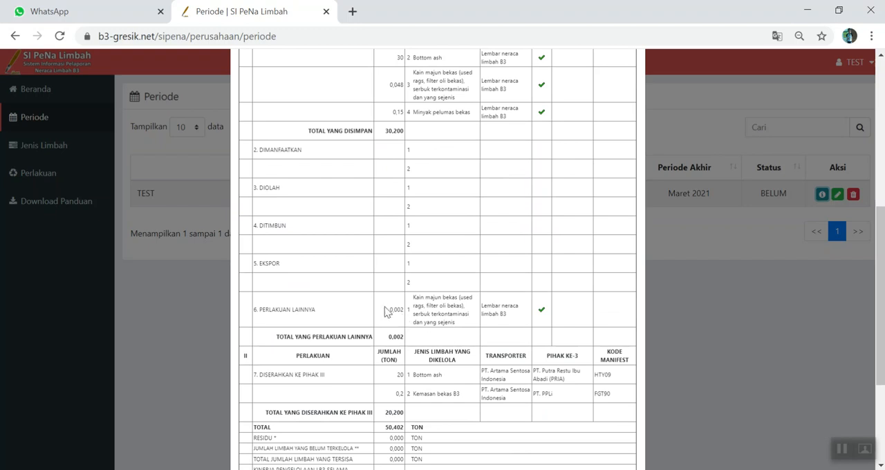
scroll(423, 319, up, 3)
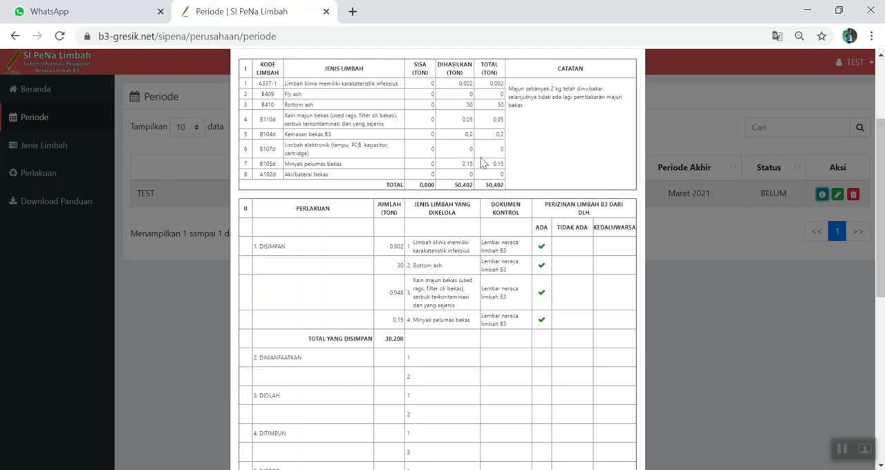
scroll(459, 182, down, 6)
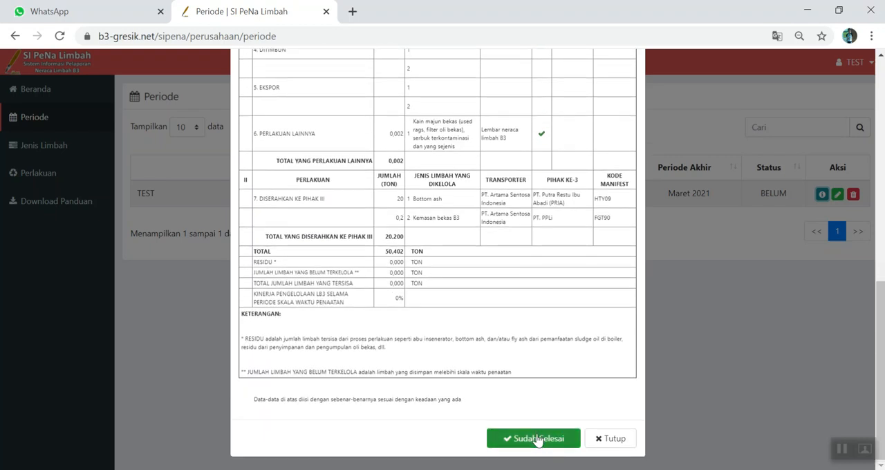
- Finalize the January–March 2021 period with the signatory's full name, position HSE, and 0.2 TON of unmanaged or over-stored waste
click(538, 440)
click(330, 184)
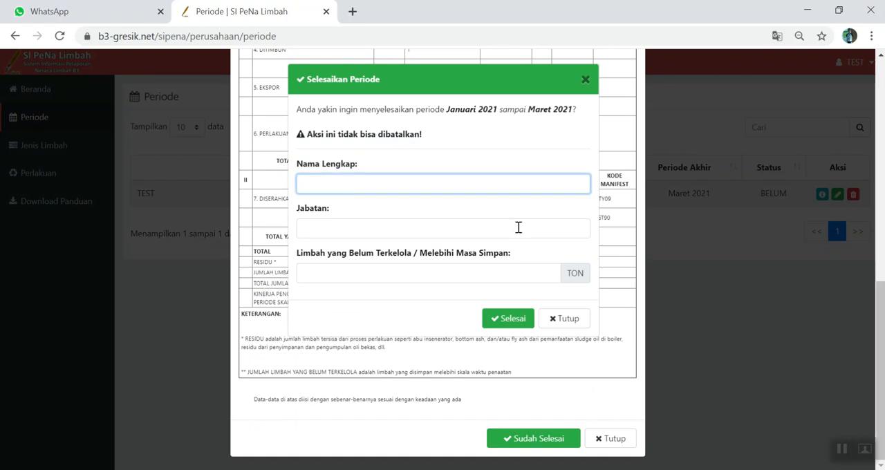
text(AKU)
click(387, 227)
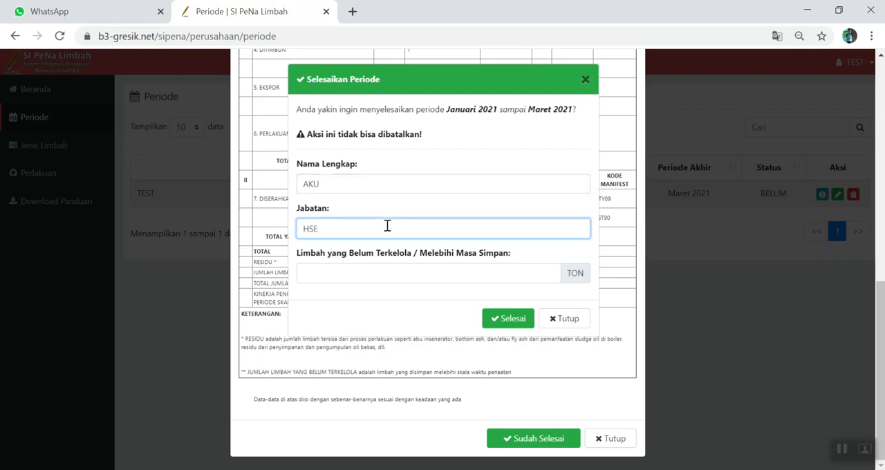
drag(495, 88, 619, 192)
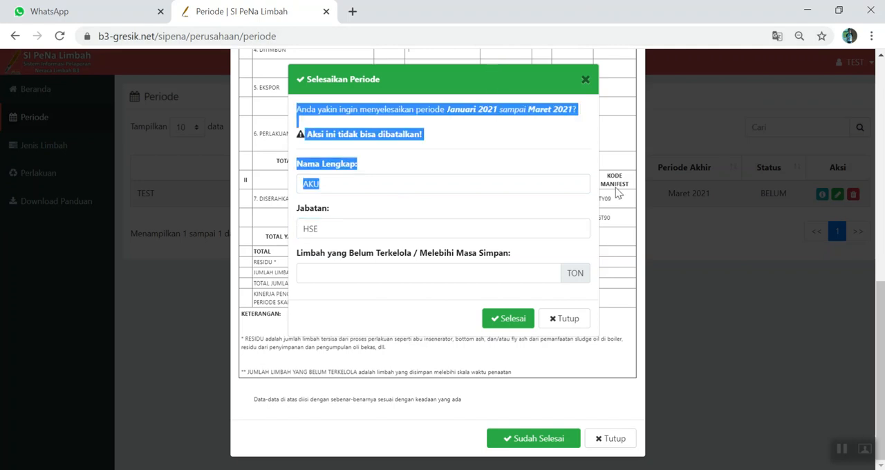
click(374, 280)
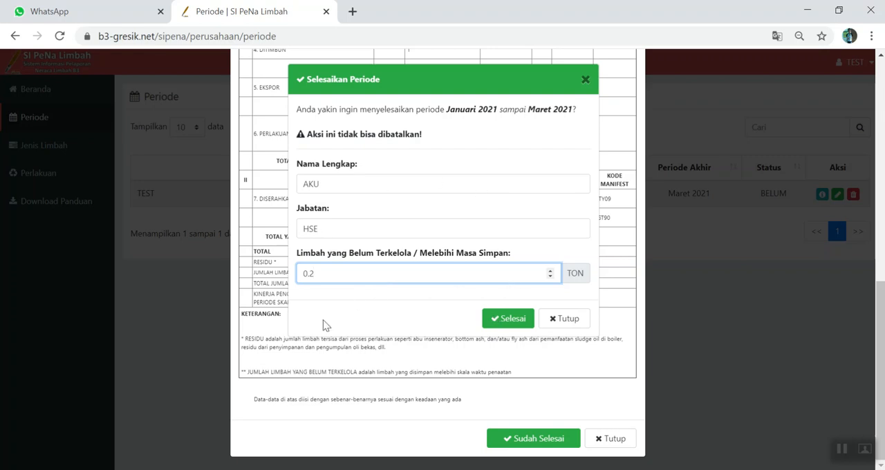
click(512, 323)
click(572, 141)
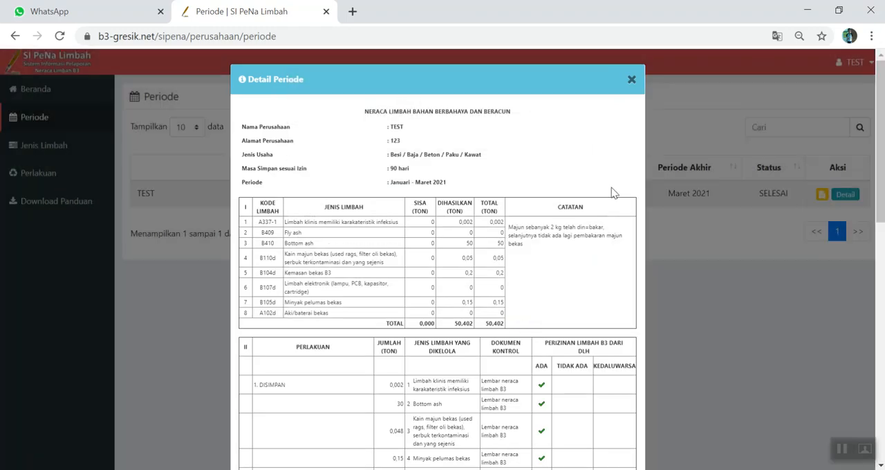
- Review the finalized period's balance sheet, including its note, treatments, third-party handovers, totals, management performance and signature block, and close the details
scroll(613, 201, down, 10)
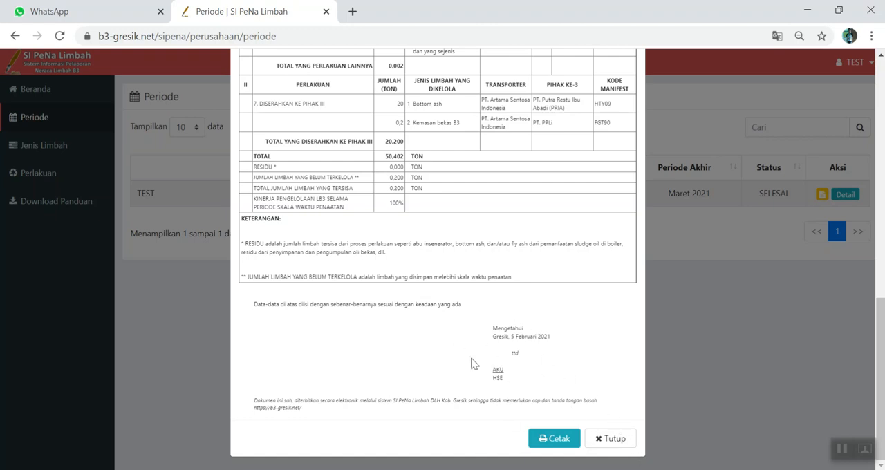
click(603, 439)
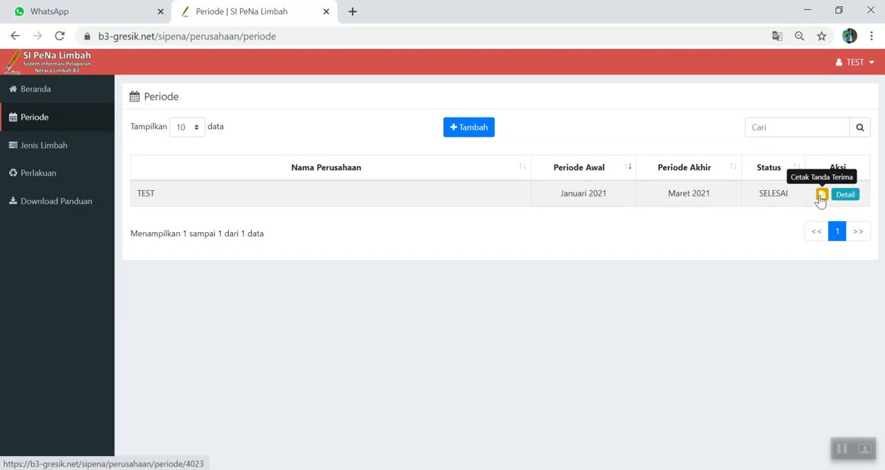
click(852, 198)
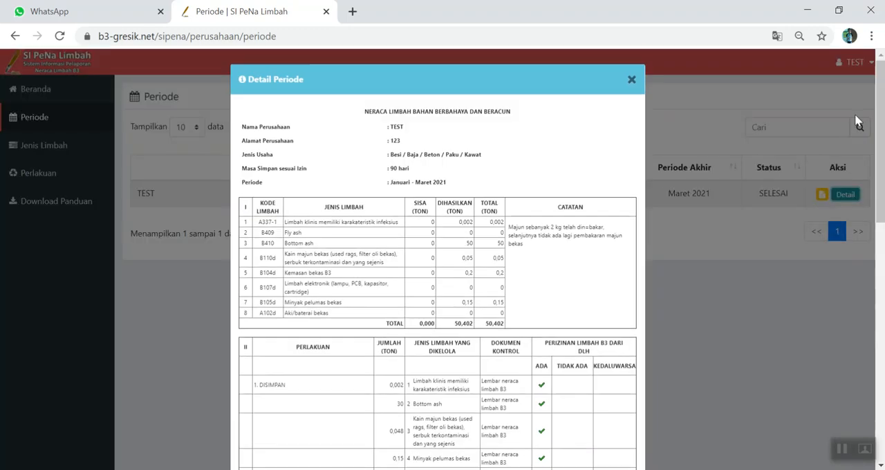
scroll(422, 241, down, 9)
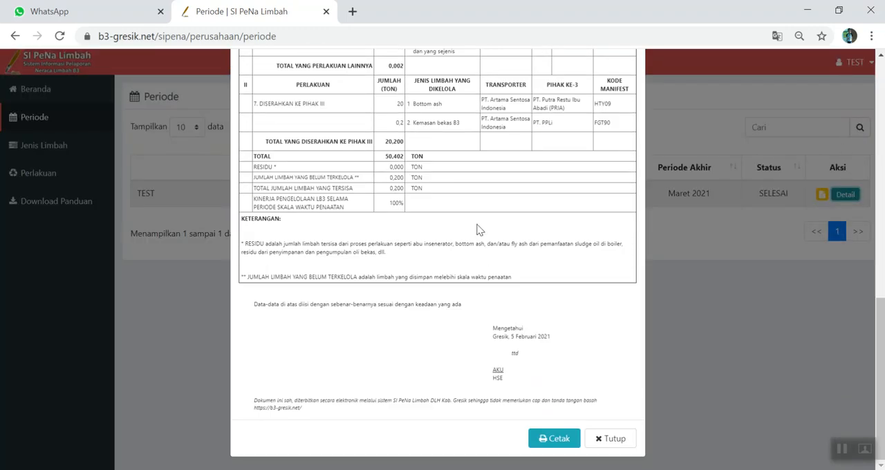
scroll(484, 232, up, 4)
scroll(482, 225, up, 4)
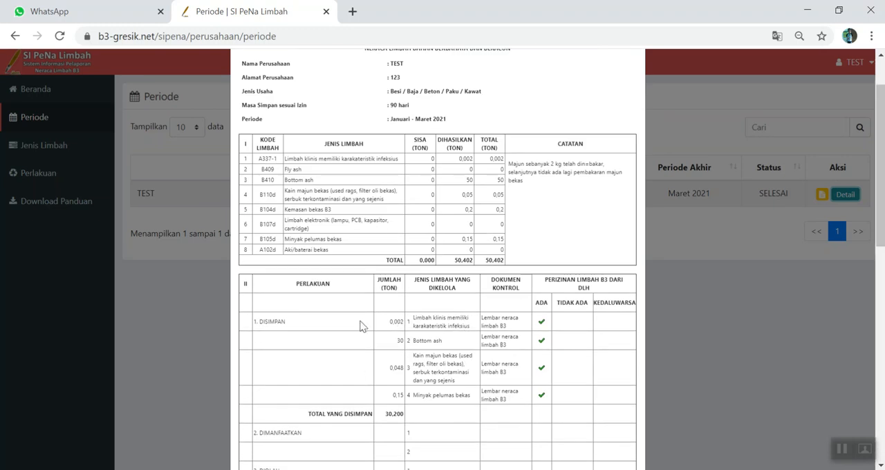
scroll(446, 355, down, 3)
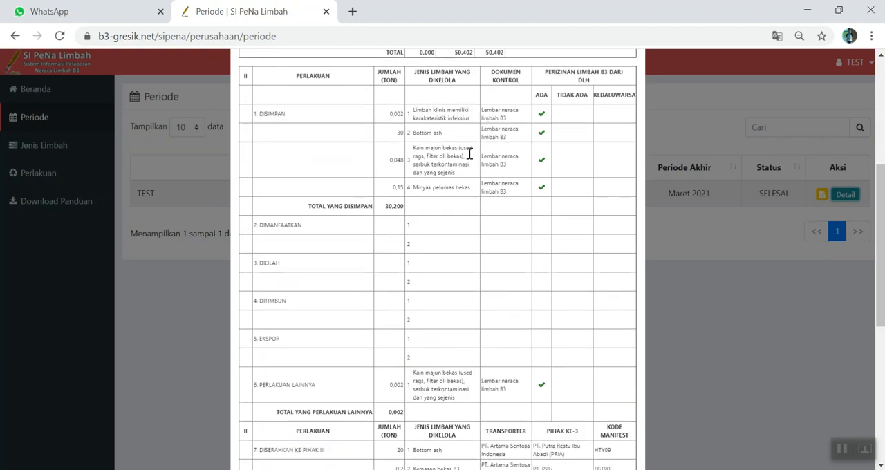
scroll(467, 149, down, 3)
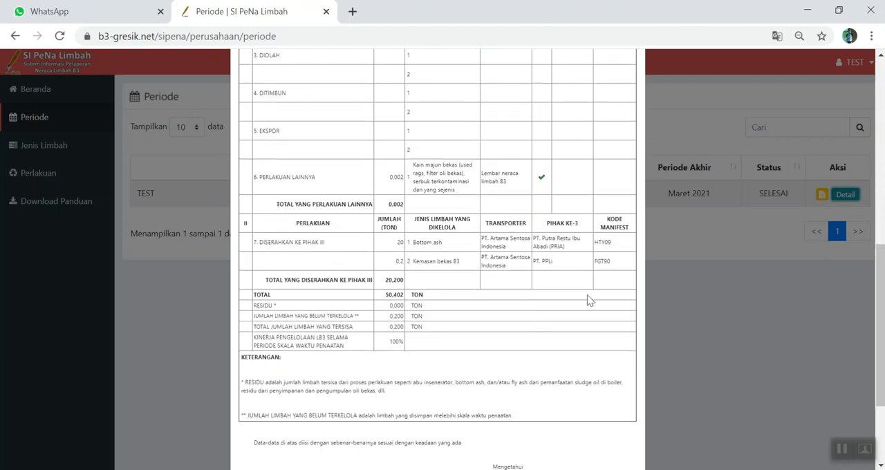
scroll(576, 311, down, 2)
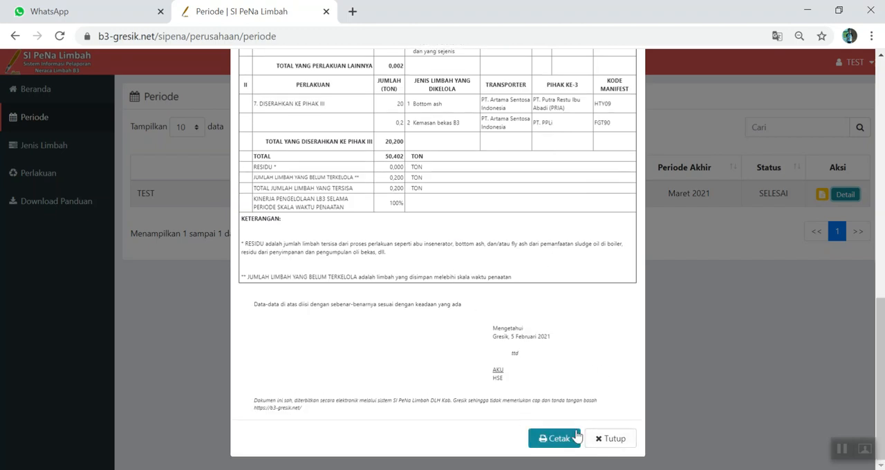
click(618, 441)
- Generate the electronic receipt (Tanda Terima) for the January–March 2021 period and return to the period list
click(821, 195)
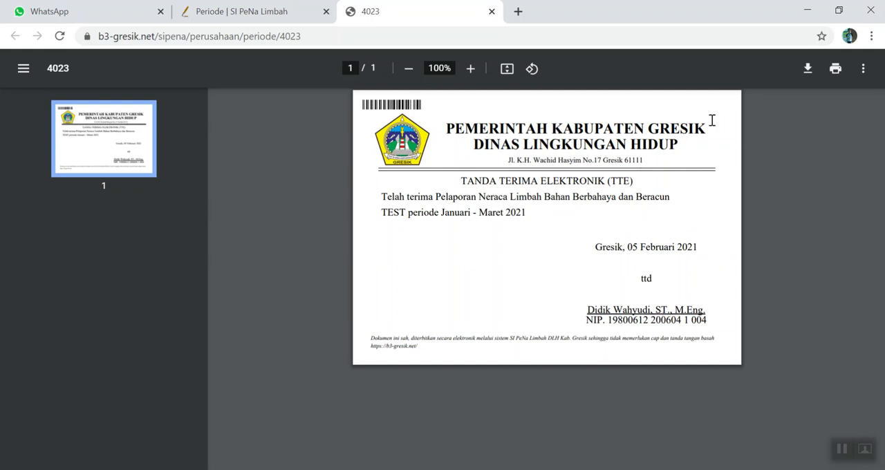
click(240, 15)
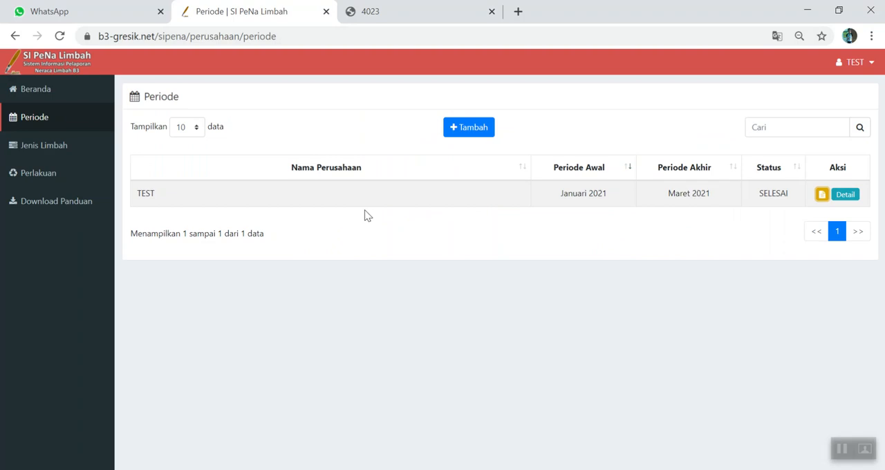